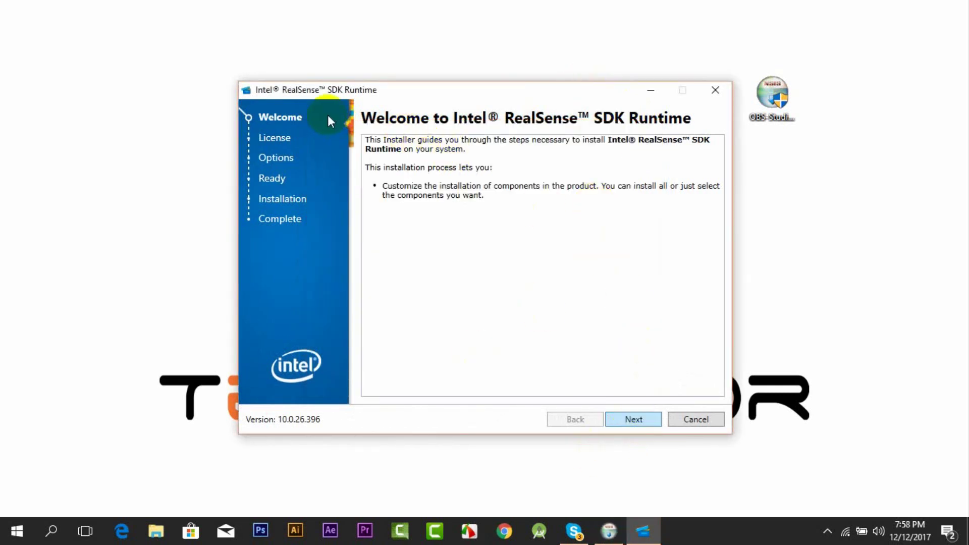
Step: Proceed past the prerequisite issues summary and accept the Intel RealSense SDK Runtime license terms
{"action": "left_click", "coordinate": [639, 420]}
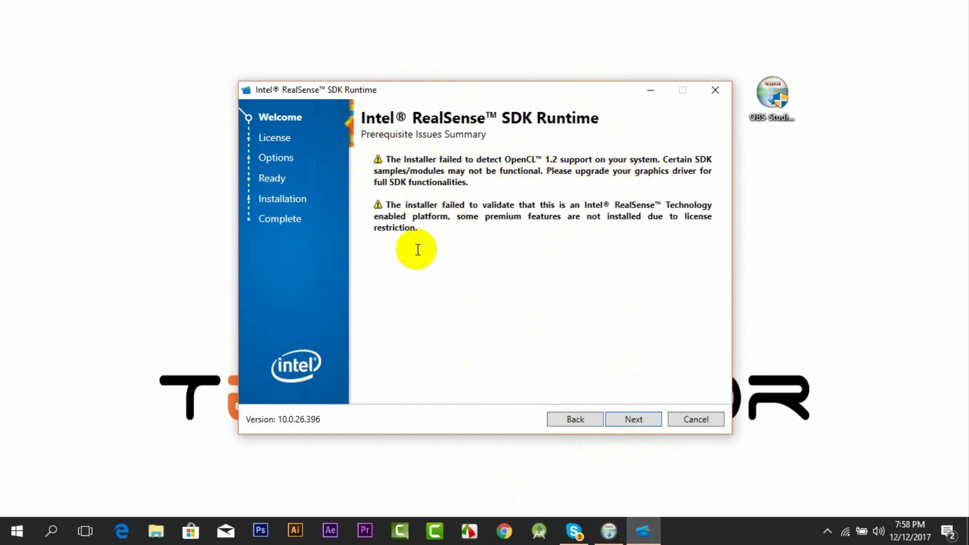
{"action": "left_click", "coordinate": [633, 420]}
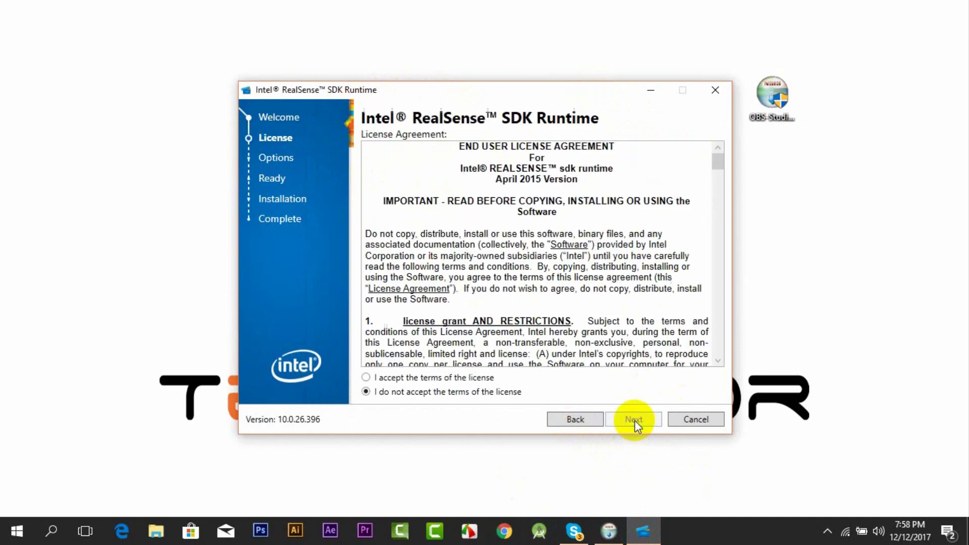
{"action": "left_click", "coordinate": [402, 377]}
{"action": "scroll", "coordinate": [483, 265], "scroll_direction": "down", "scroll_amount": 1}
{"action": "scroll", "coordinate": [483, 265], "scroll_direction": "down", "scroll_amount": 5}
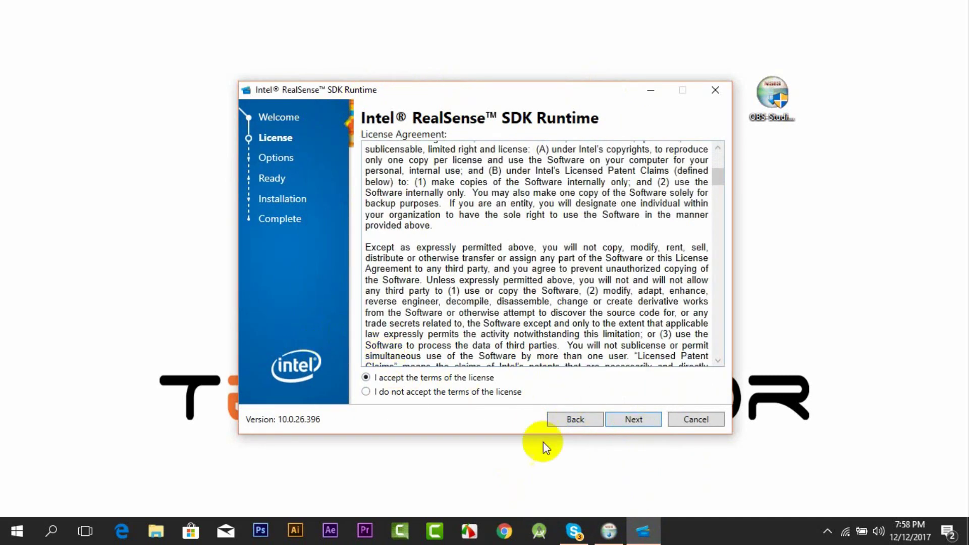
{"action": "left_click", "coordinate": [634, 420]}
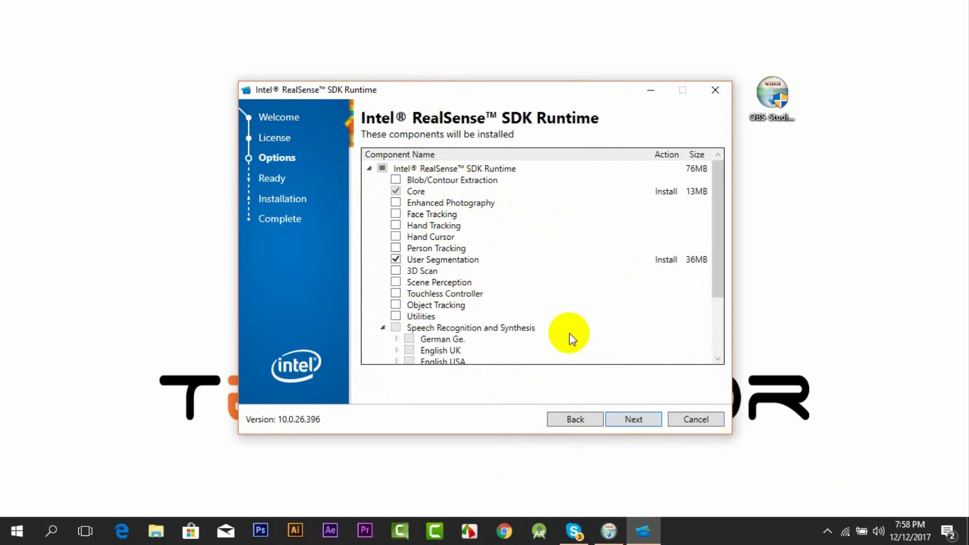
Step: Try to install the Core and User Segmentation components, continuing past component errors, and exit the RealSense setup wizard
{"action": "left_click", "coordinate": [635, 422]}
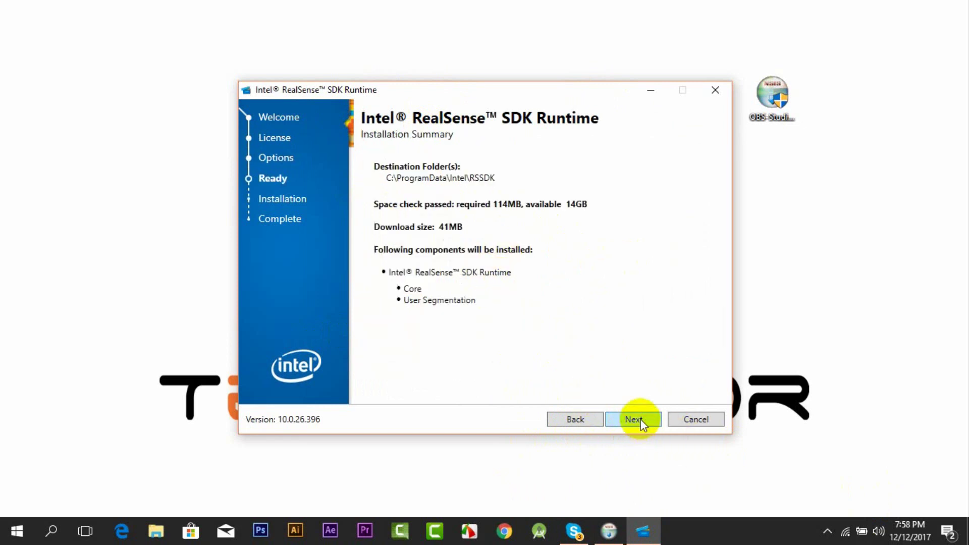
{"action": "left_click", "coordinate": [640, 420]}
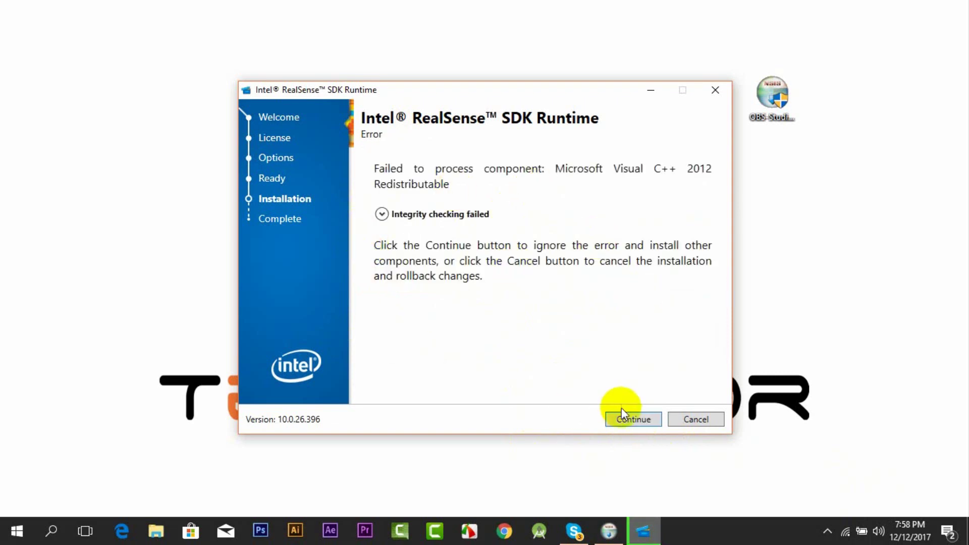
{"action": "left_click", "coordinate": [639, 420]}
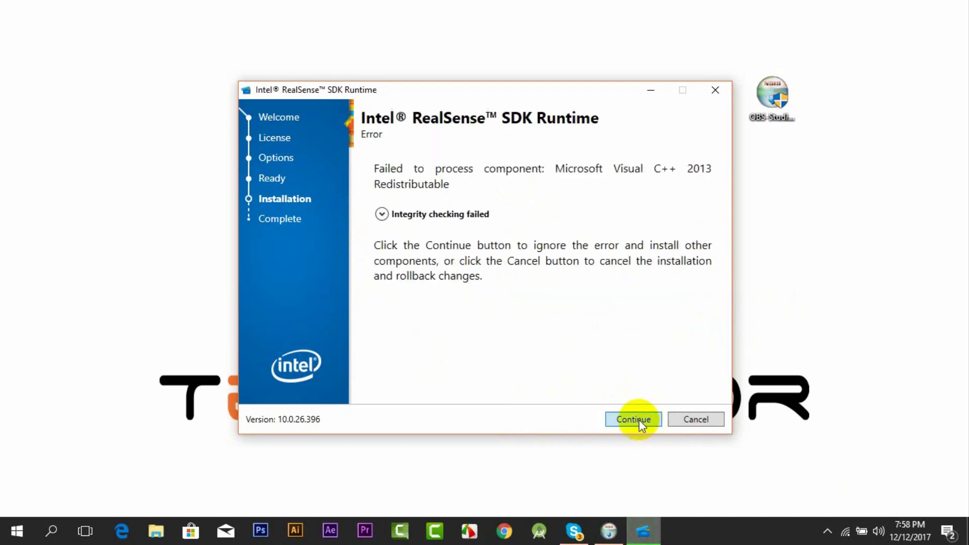
{"action": "left_click", "coordinate": [646, 425]}
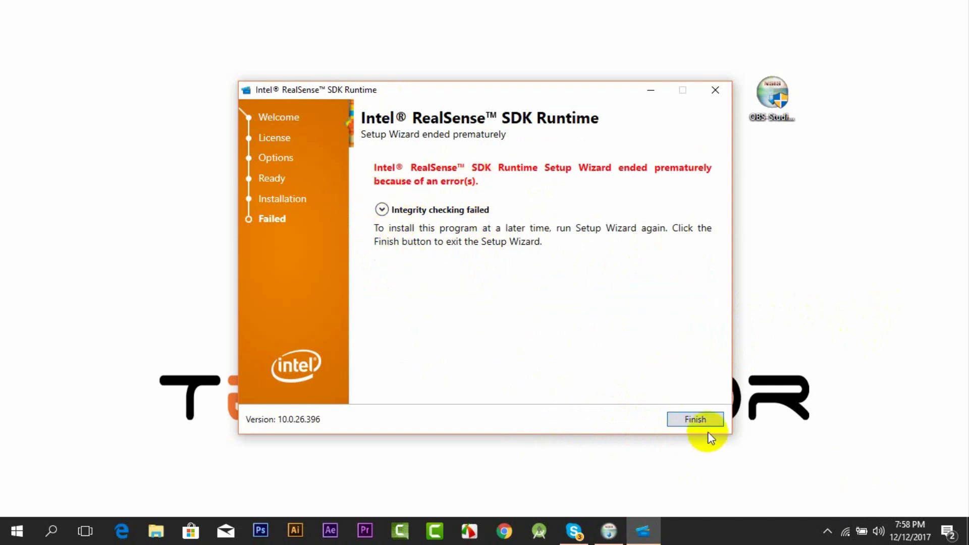
{"action": "left_click", "coordinate": [696, 420]}
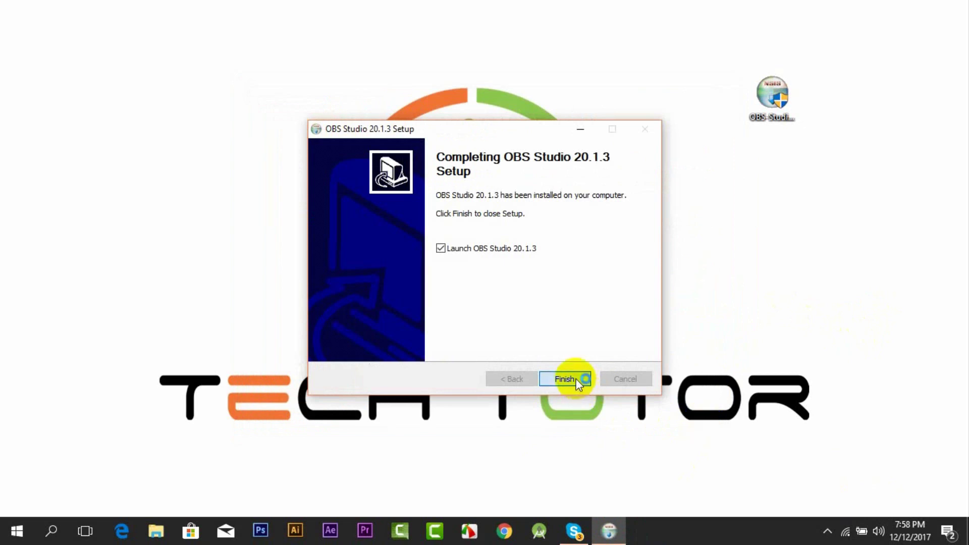
Step: Finish the OBS Studio 20.1.3 setup with its launch option enabled and open OBS Studio
{"action": "left_click", "coordinate": [578, 385]}
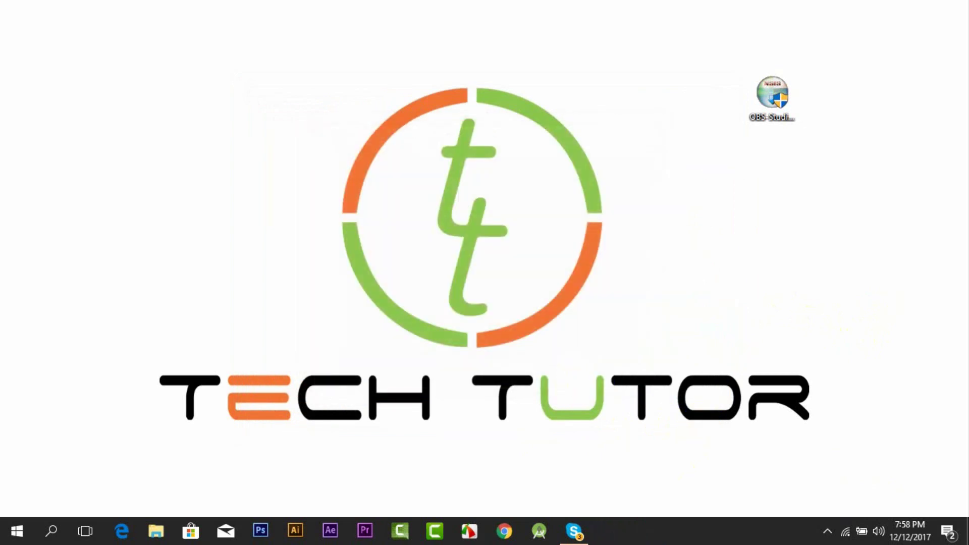
{"action": "left_click_drag", "start_coordinate": [411, 199], "coordinate": [89, 71]}
{"action": "double_click", "coordinate": [88, 76]}
{"action": "left_click", "coordinate": [500, 403]}
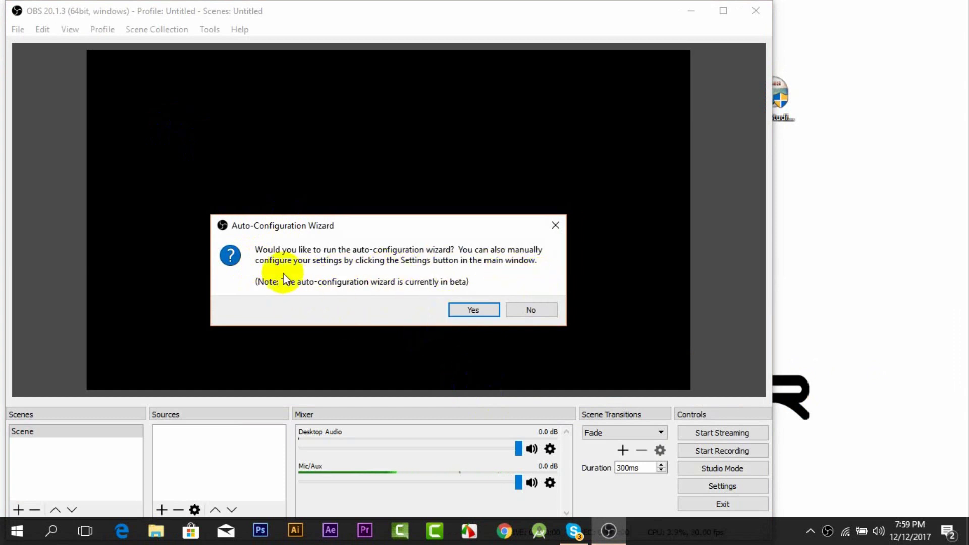
Step: Run the auto-configuration wizard and choose to optimize just for recording, without streaming
{"action": "left_click", "coordinate": [468, 308]}
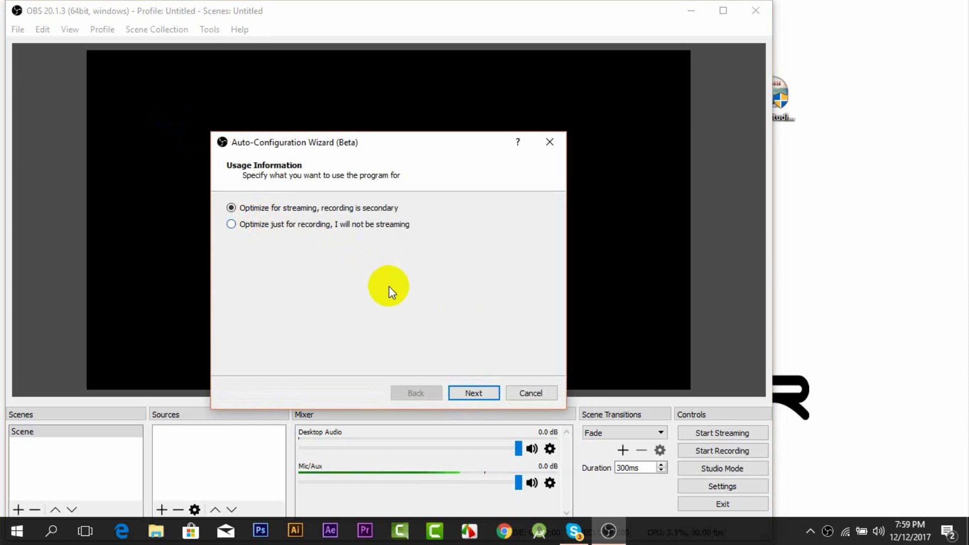
{"action": "left_click", "coordinate": [357, 225]}
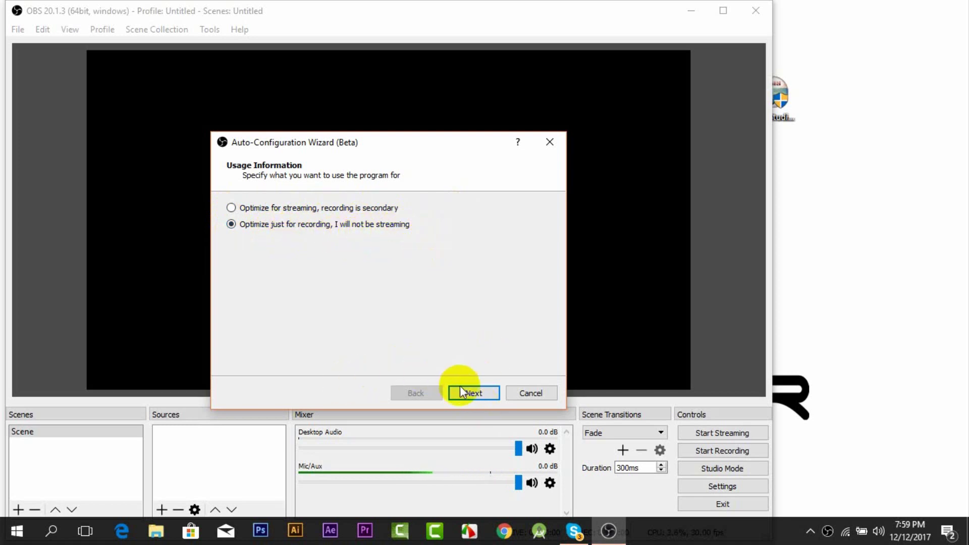
{"action": "left_click", "coordinate": [475, 393]}
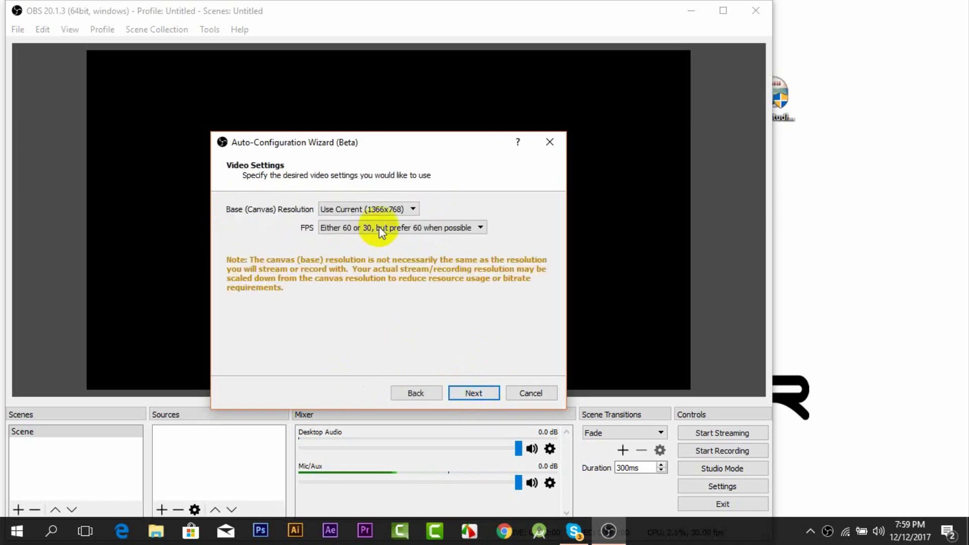
Step: Set the base resolution to Display 1 (1366x768) and FPS to either 60 or 30 preferring high resolution, and apply the resulting settings
{"action": "left_click", "coordinate": [381, 209]}
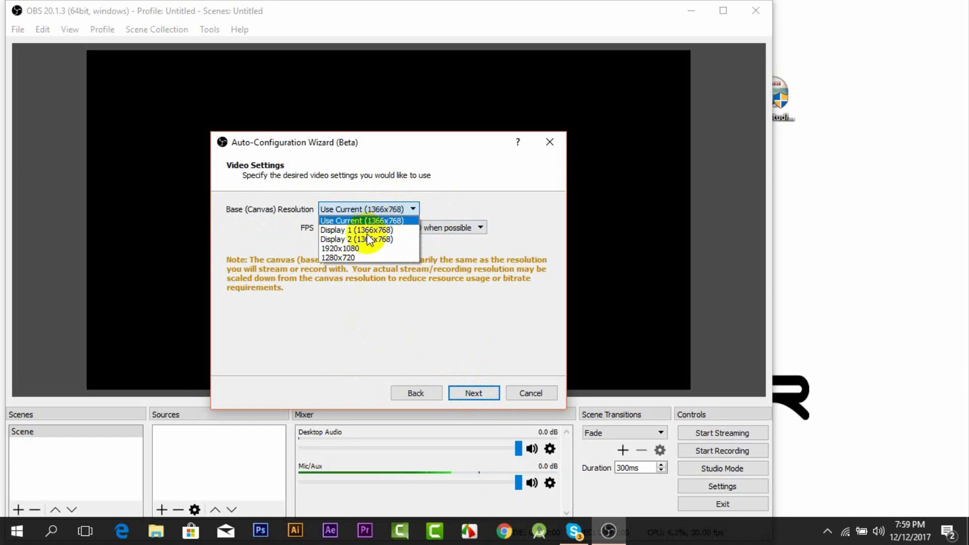
{"action": "left_click", "coordinate": [379, 230]}
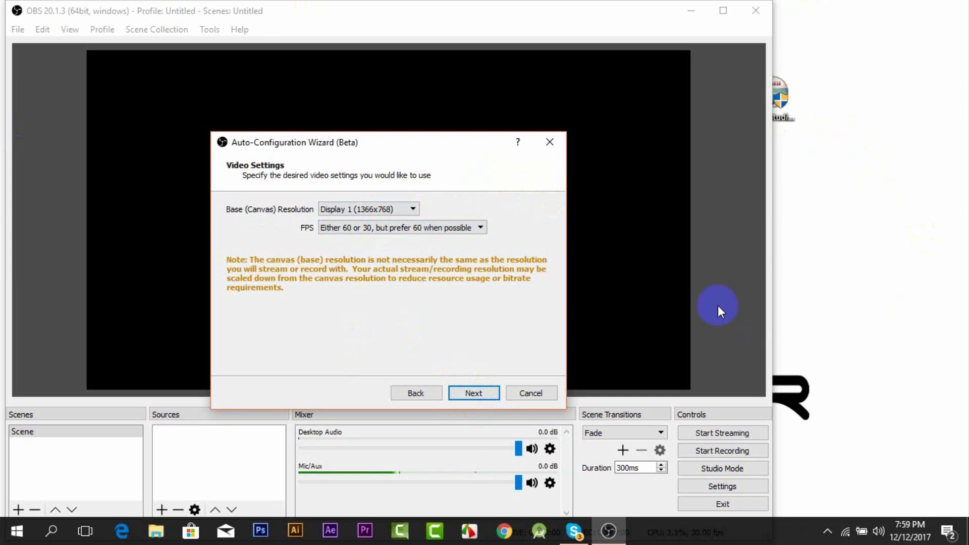
{"action": "left_click", "coordinate": [449, 229]}
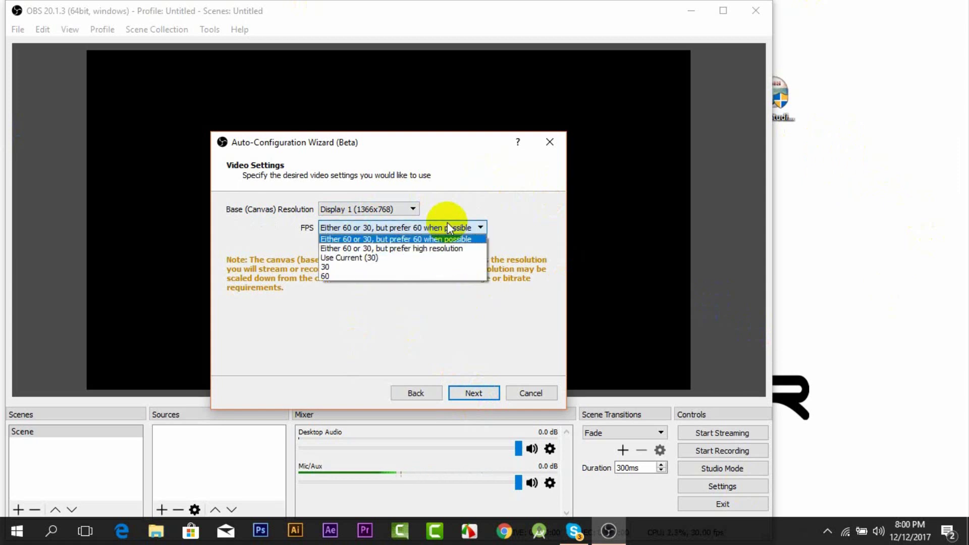
{"action": "left_click", "coordinate": [443, 248]}
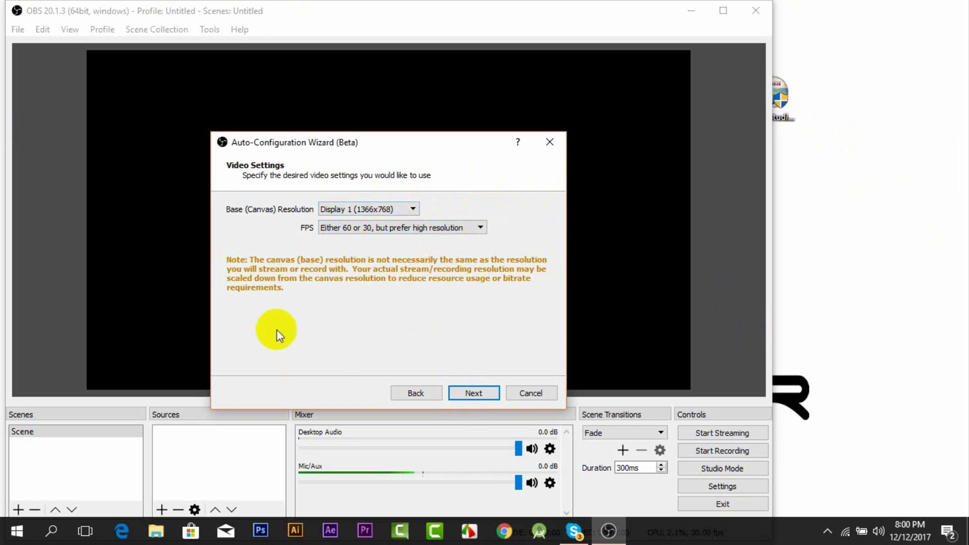
{"action": "left_click", "coordinate": [479, 395]}
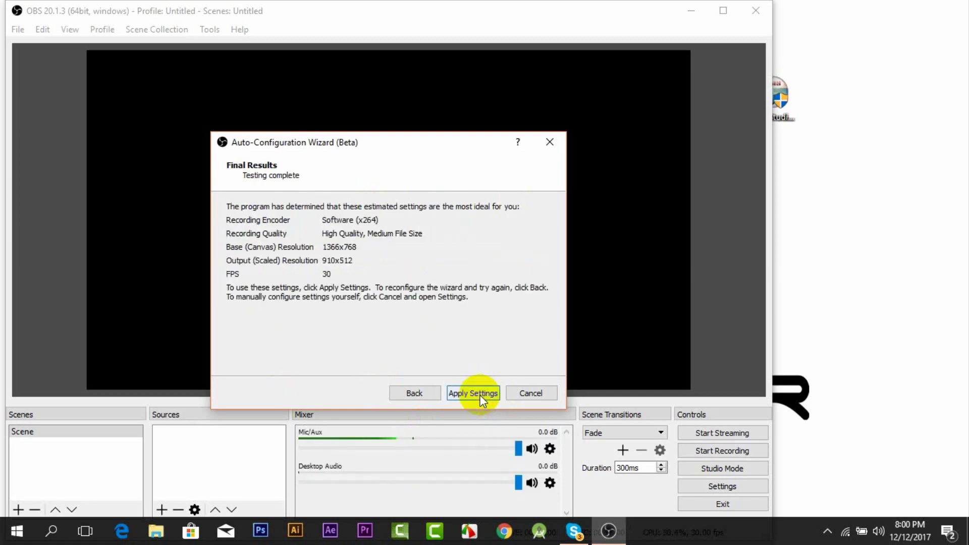
{"action": "left_click", "coordinate": [480, 394]}
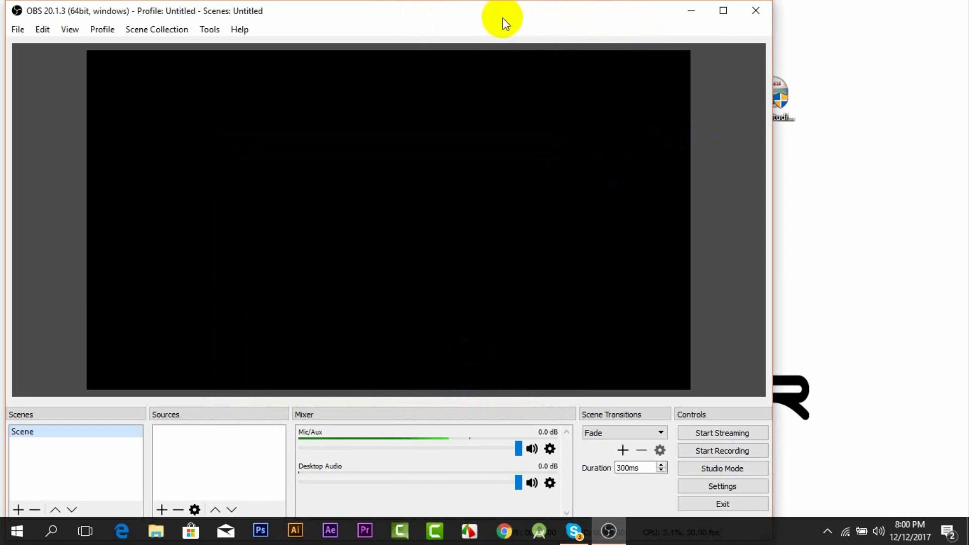
Step: Maximize the OBS Studio window to fill the screen
{"action": "left_click_drag", "start_coordinate": [510, 20], "coordinate": [580, 1]}
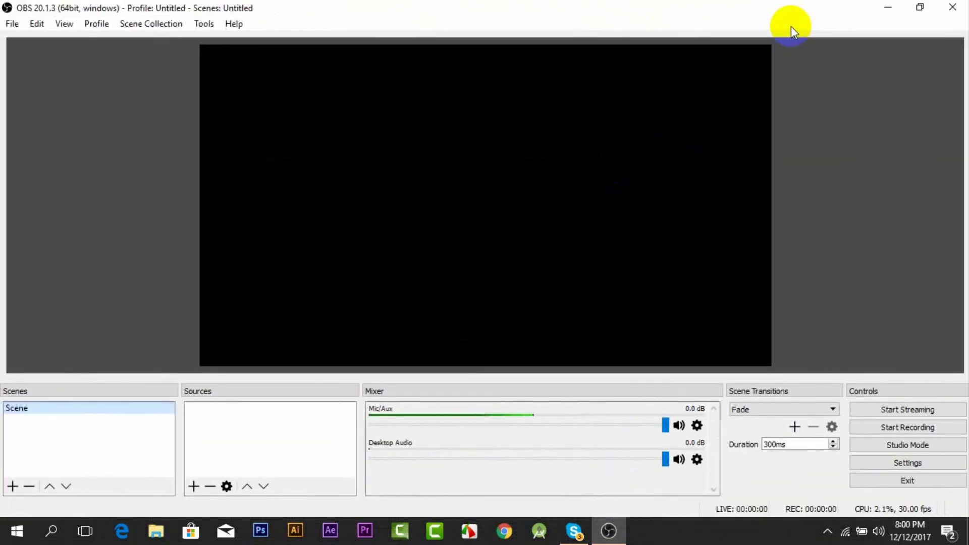
{"action": "left_click", "coordinate": [461, 214]}
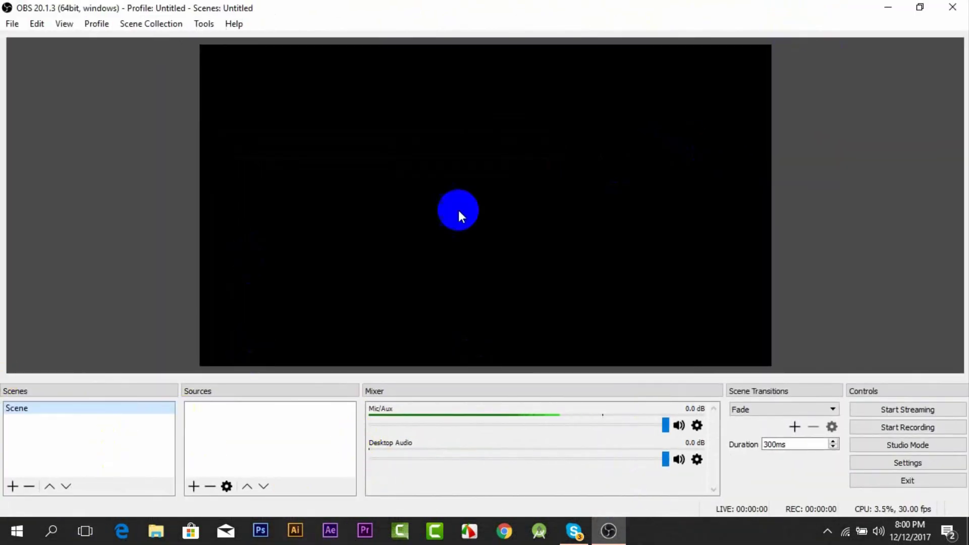
{"action": "left_click", "coordinate": [507, 238]}
{"action": "left_click", "coordinate": [464, 207]}
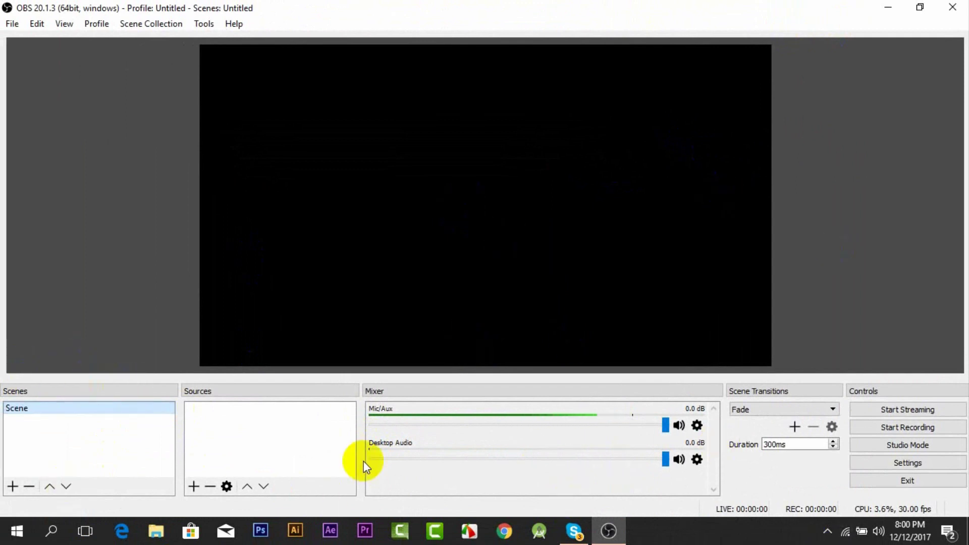
Step: Add a new scene named "live screen recording test"
{"action": "right_click", "coordinate": [78, 424]}
{"action": "left_click", "coordinate": [95, 435]}
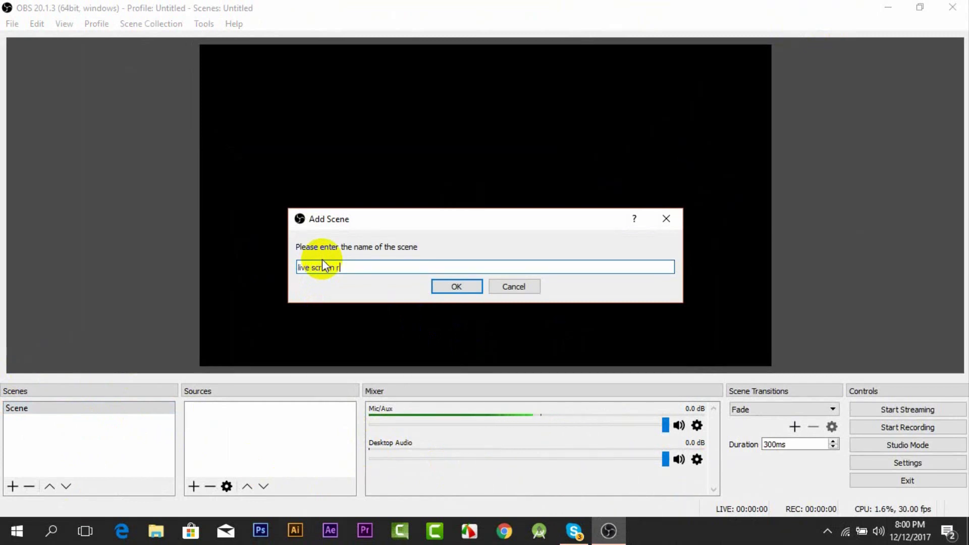
{"action": "type", "text": "ecording test"}
{"action": "left_click", "coordinate": [442, 286]}
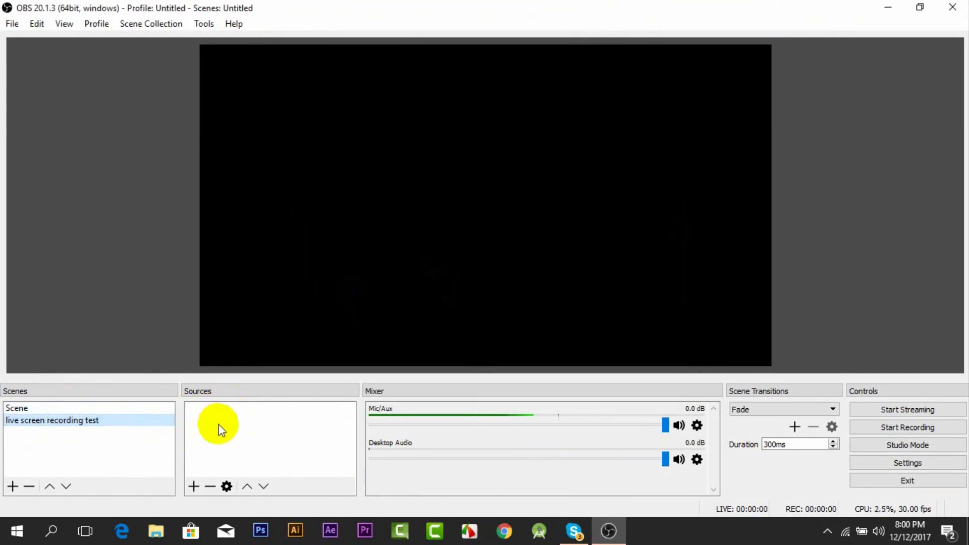
Step: Add a Display Capture source for Display 0 with cursor capture to the scene, keeping the default source name
{"action": "right_click", "coordinate": [242, 419]}
{"action": "mouse_move", "coordinate": [291, 433]}
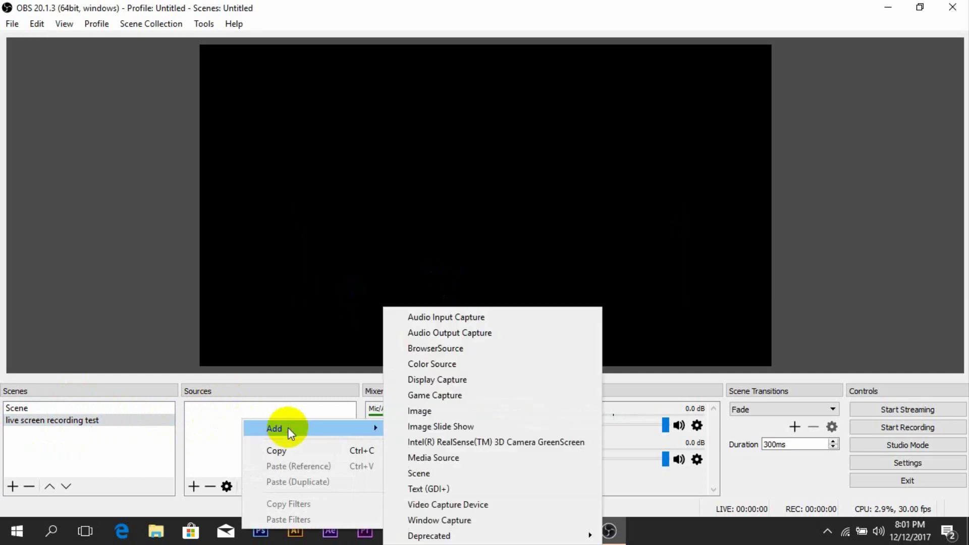
{"action": "left_click", "coordinate": [442, 384]}
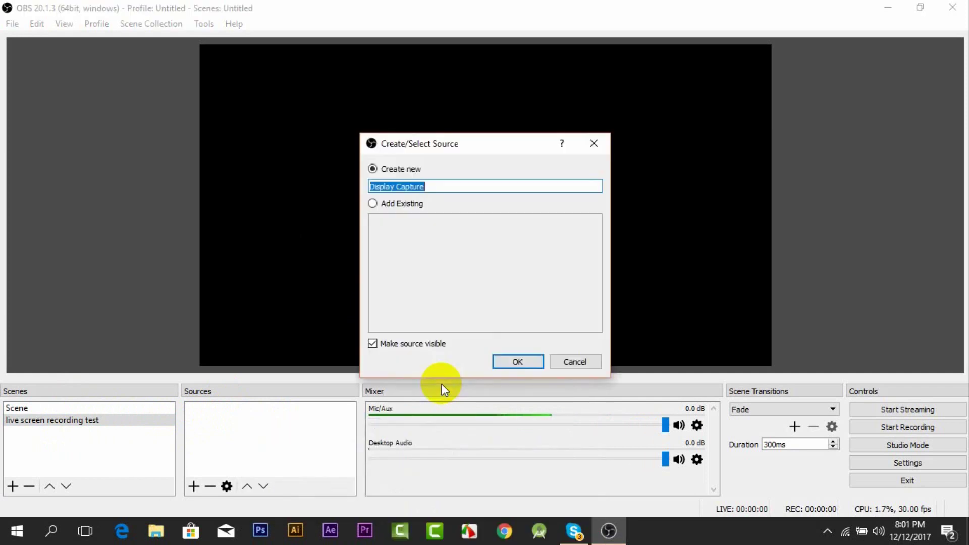
{"action": "left_click", "coordinate": [433, 186]}
{"action": "left_click_drag", "start_coordinate": [433, 187], "coordinate": [352, 183]}
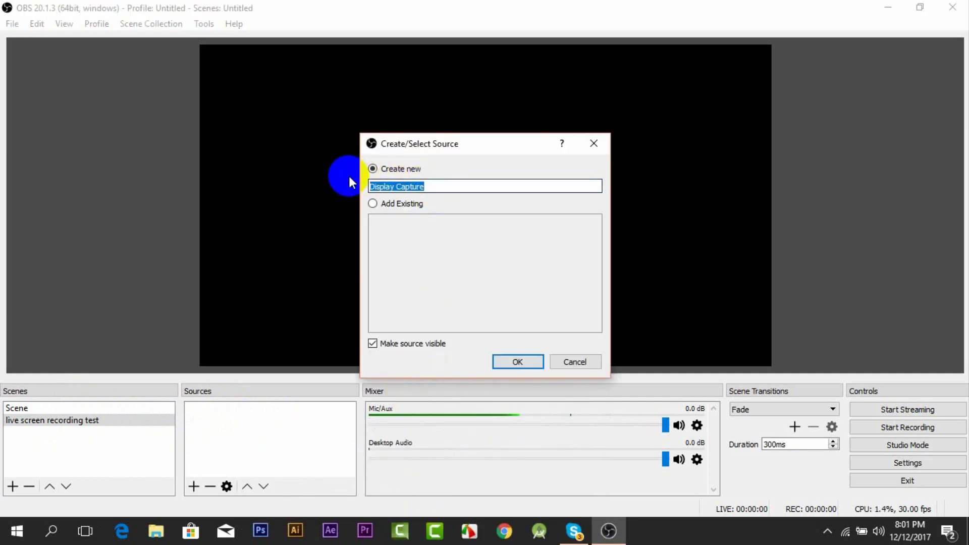
{"action": "left_click", "coordinate": [511, 362]}
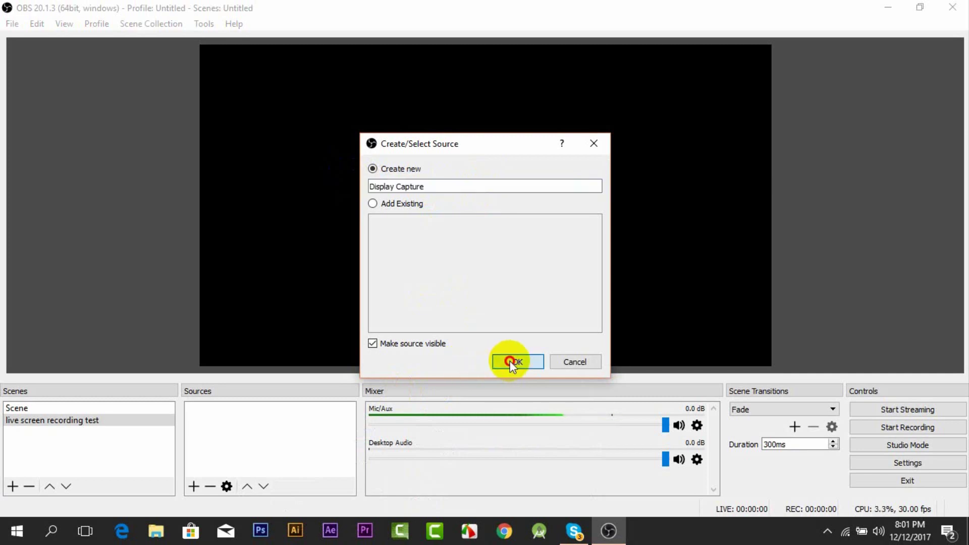
{"action": "left_click", "coordinate": [510, 361]}
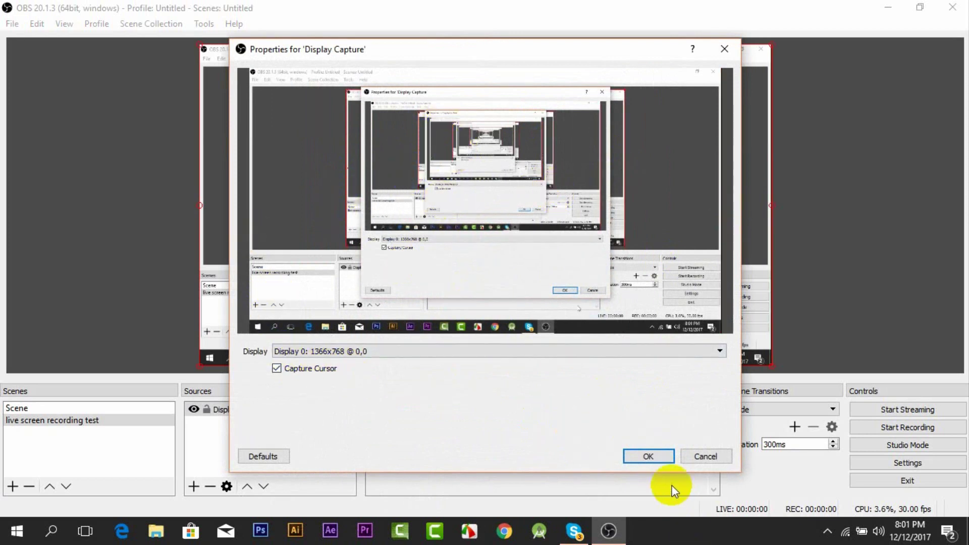
{"action": "left_click", "coordinate": [646, 456]}
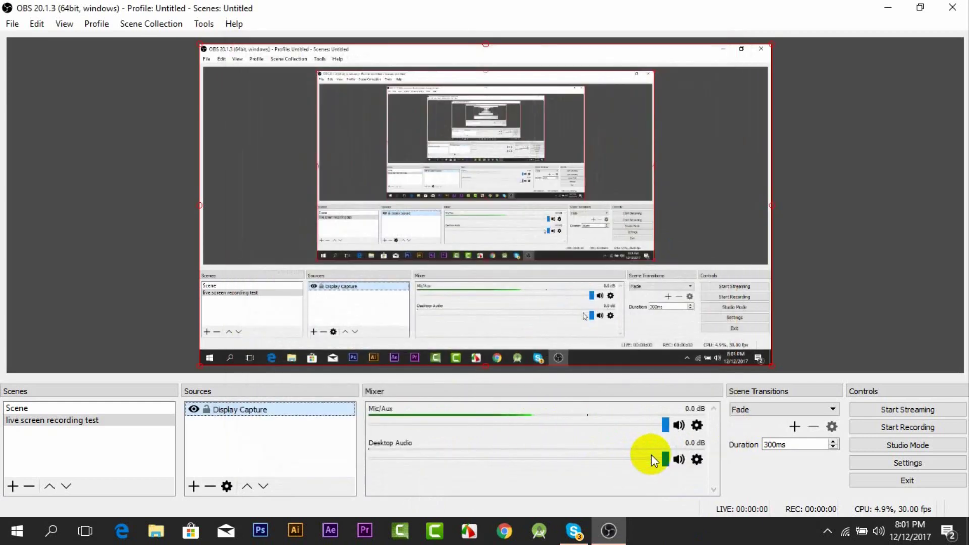
{"action": "left_click", "coordinate": [217, 444]}
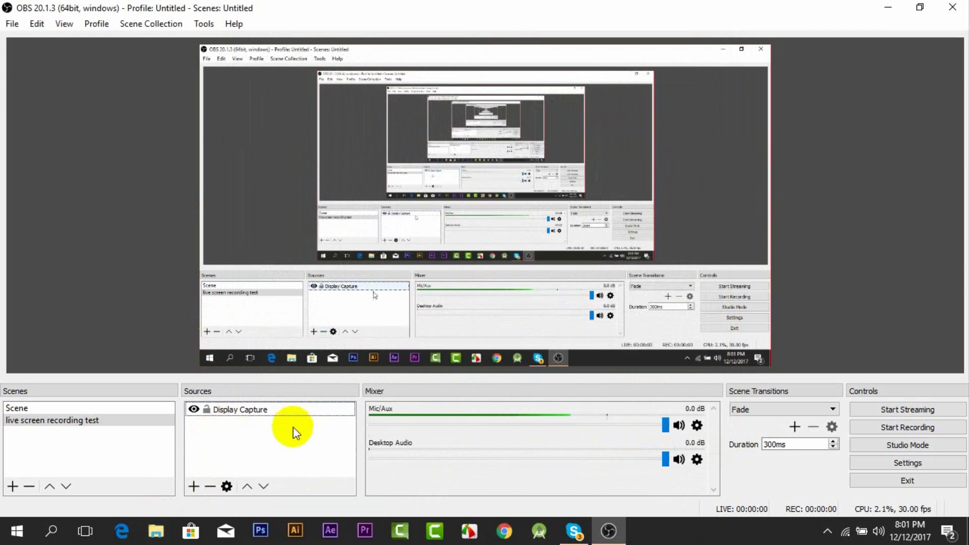
Step: Add a Video Capture Device source with the default name to the scene, using HP Webcam [2 MP Fixed] as its device
{"action": "right_click", "coordinate": [236, 451]}
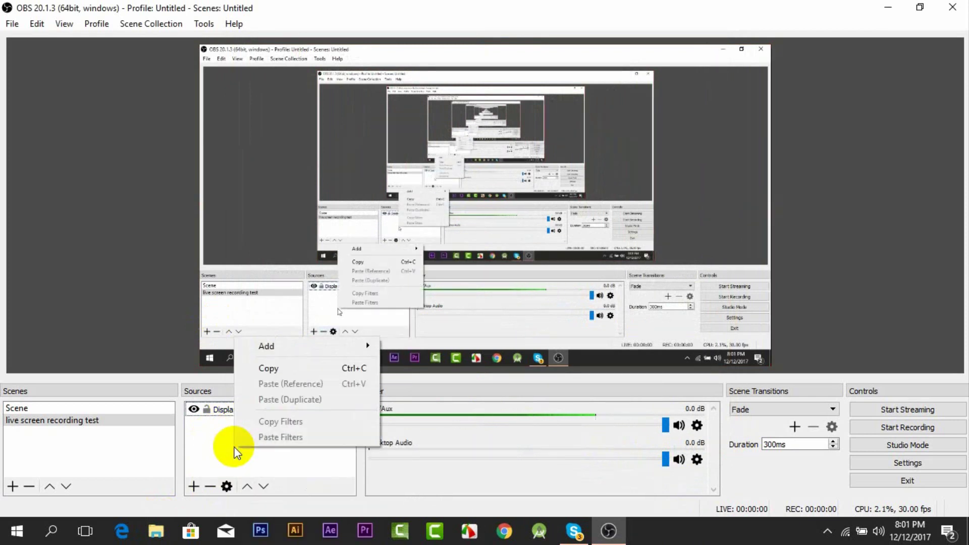
{"action": "mouse_move", "coordinate": [297, 348]}
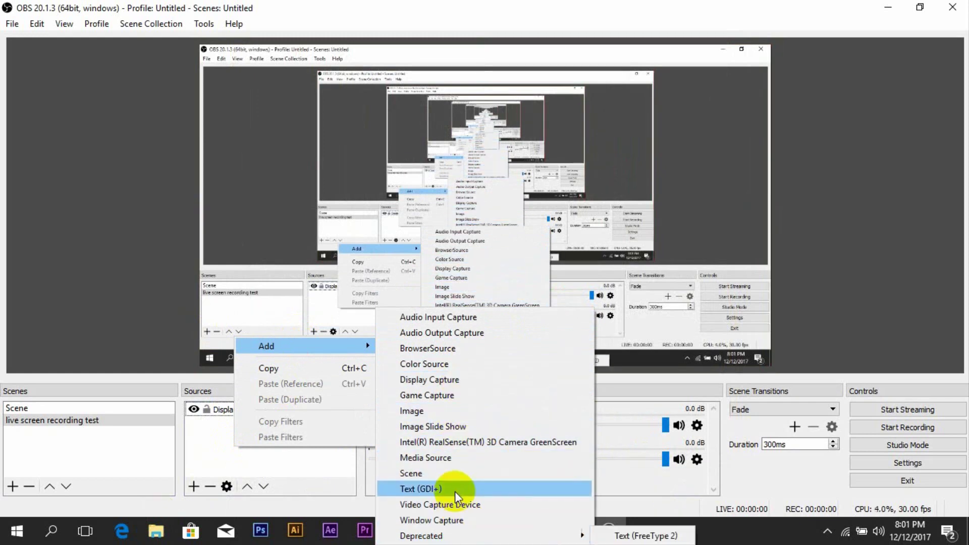
{"action": "left_click", "coordinate": [478, 503]}
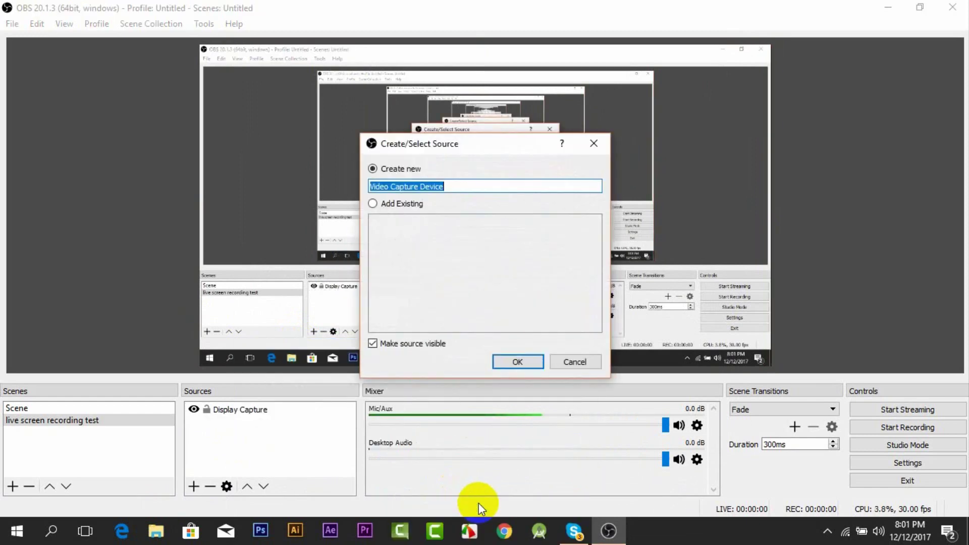
{"action": "left_click", "coordinate": [518, 362]}
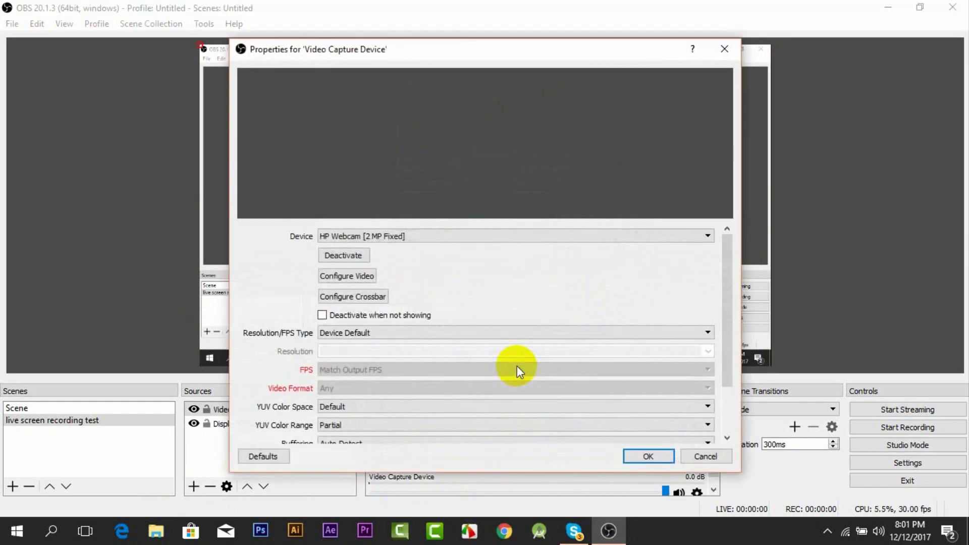
{"action": "left_click", "coordinate": [383, 235]}
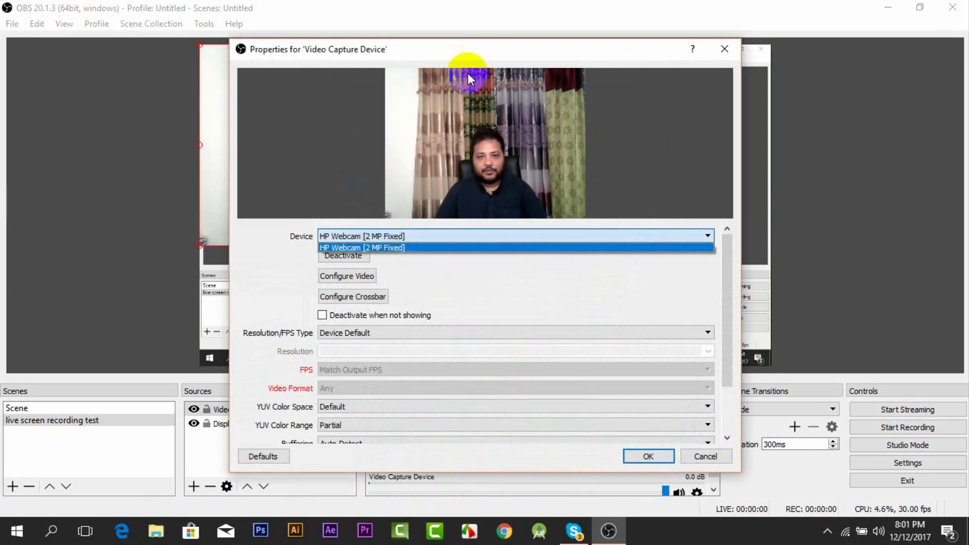
{"action": "left_click", "coordinate": [371, 248]}
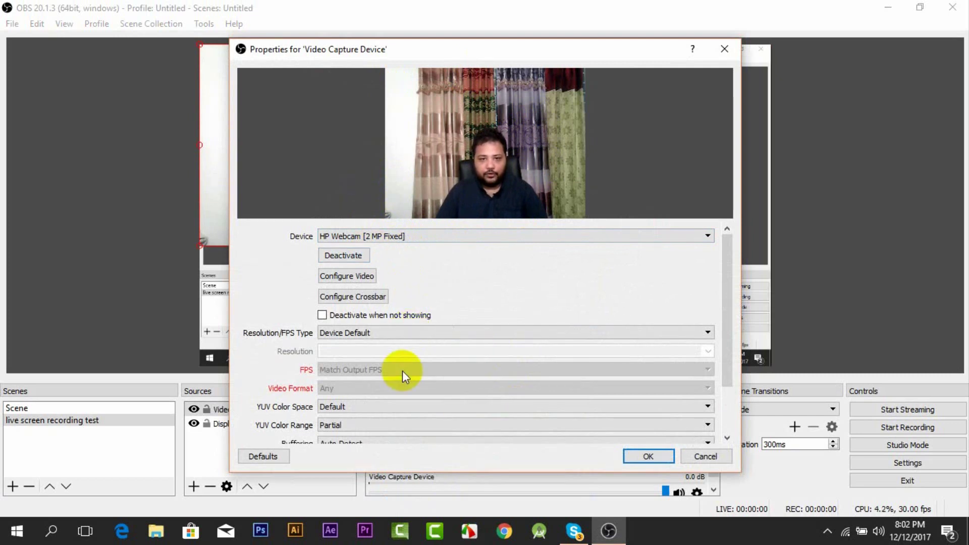
Step: Keep the webcam's Resolution/FPS Type at Device Default and YUV Color Range at Partial, and accept the source properties
{"action": "scroll", "coordinate": [383, 361], "scroll_direction": "down", "scroll_amount": 1}
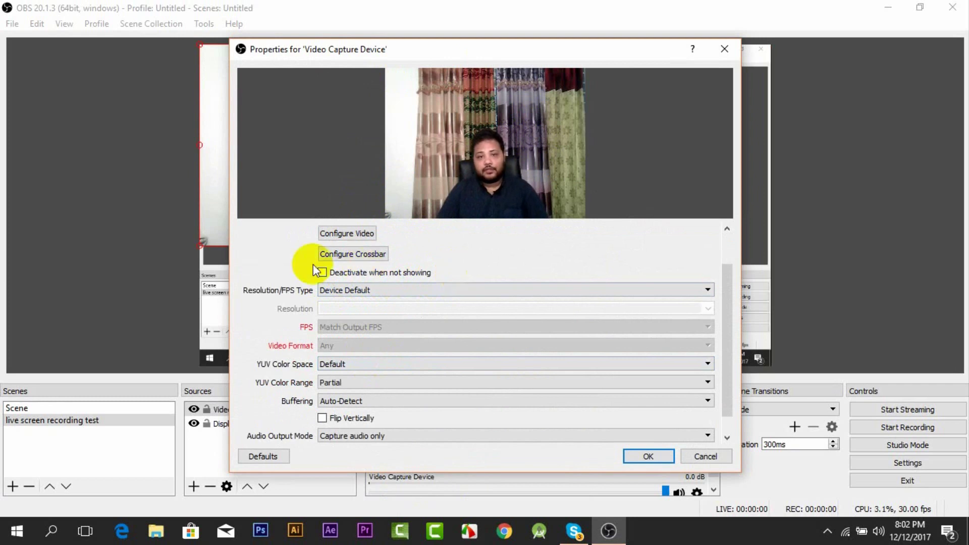
{"action": "left_click", "coordinate": [353, 290]}
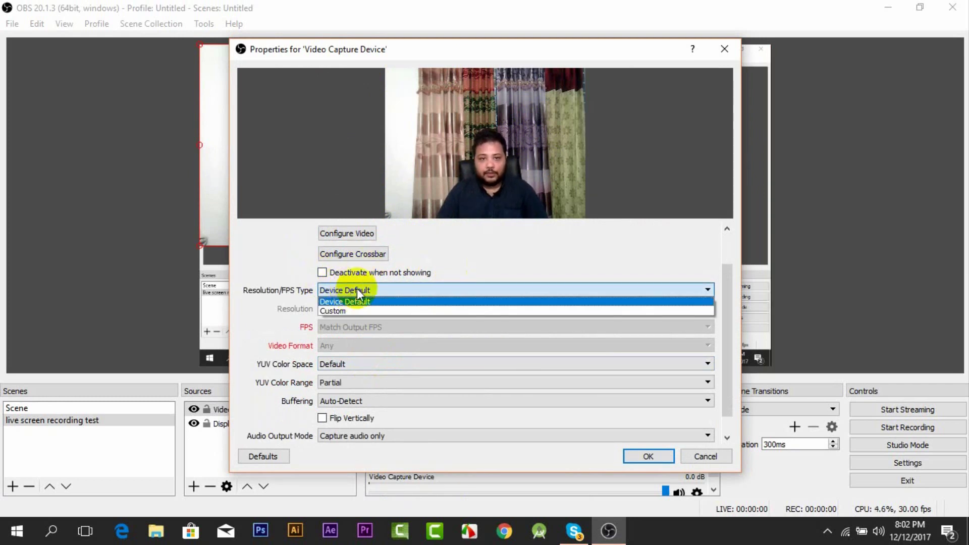
{"action": "left_click", "coordinate": [501, 257]}
{"action": "scroll", "coordinate": [456, 382], "scroll_direction": "down", "scroll_amount": 1}
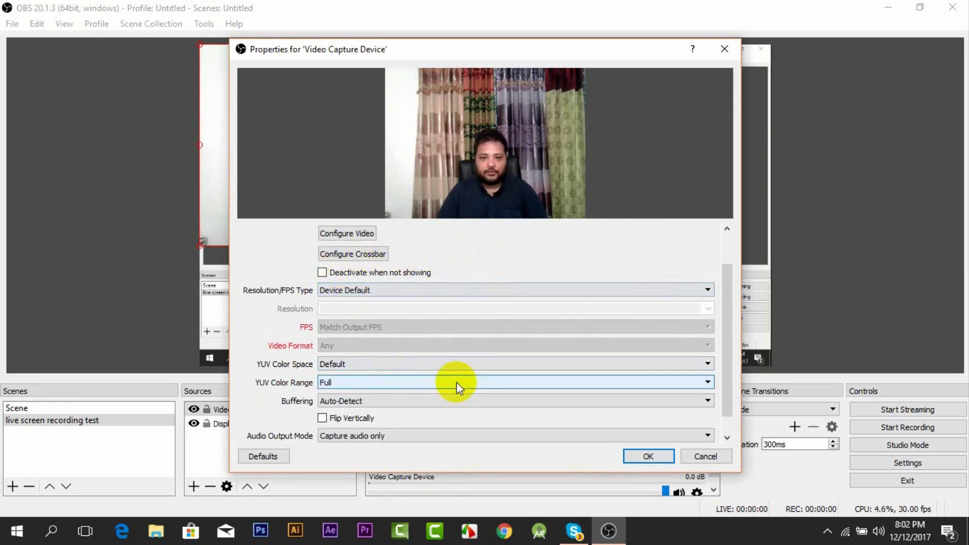
{"action": "scroll", "coordinate": [456, 382], "scroll_direction": "up", "scroll_amount": 1}
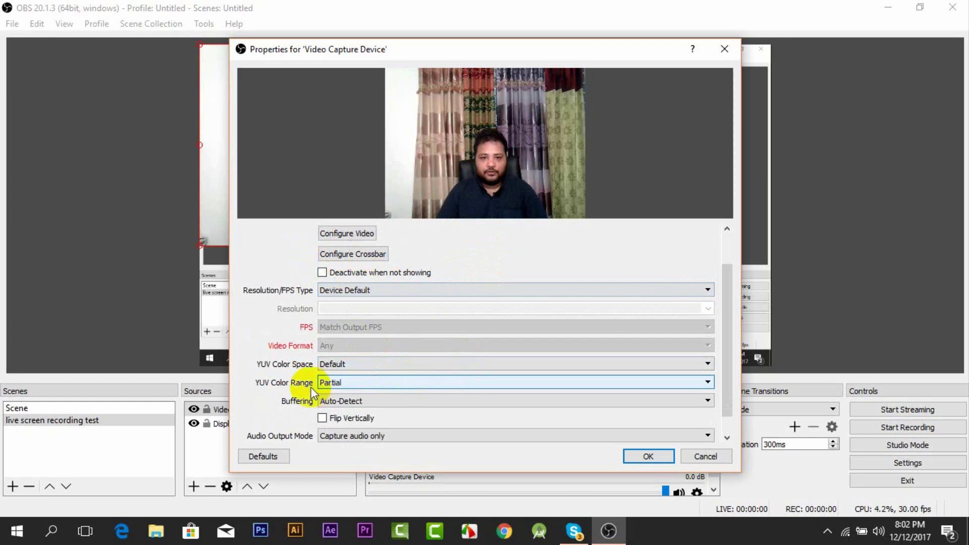
{"action": "scroll", "coordinate": [326, 386], "scroll_direction": "down", "scroll_amount": 1}
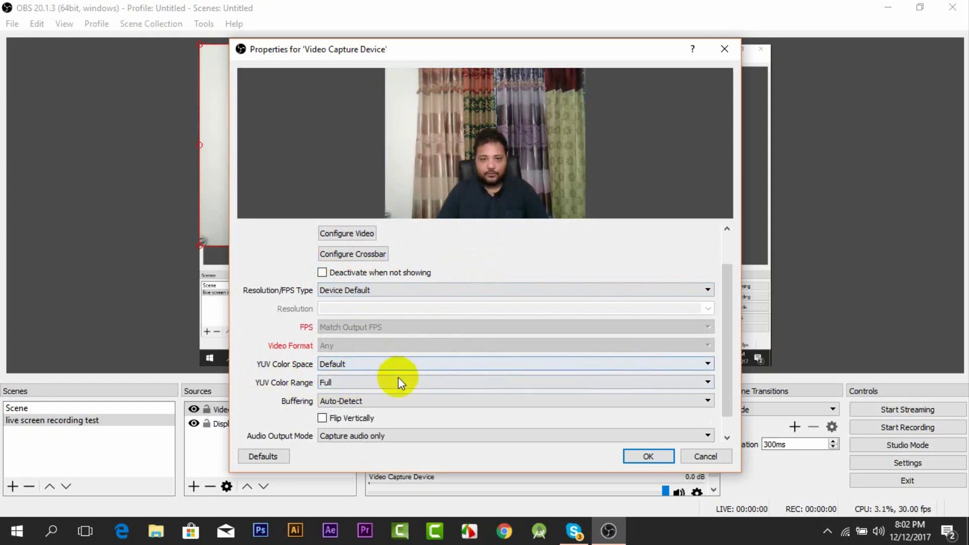
{"action": "scroll", "coordinate": [398, 382], "scroll_direction": "up", "scroll_amount": 1}
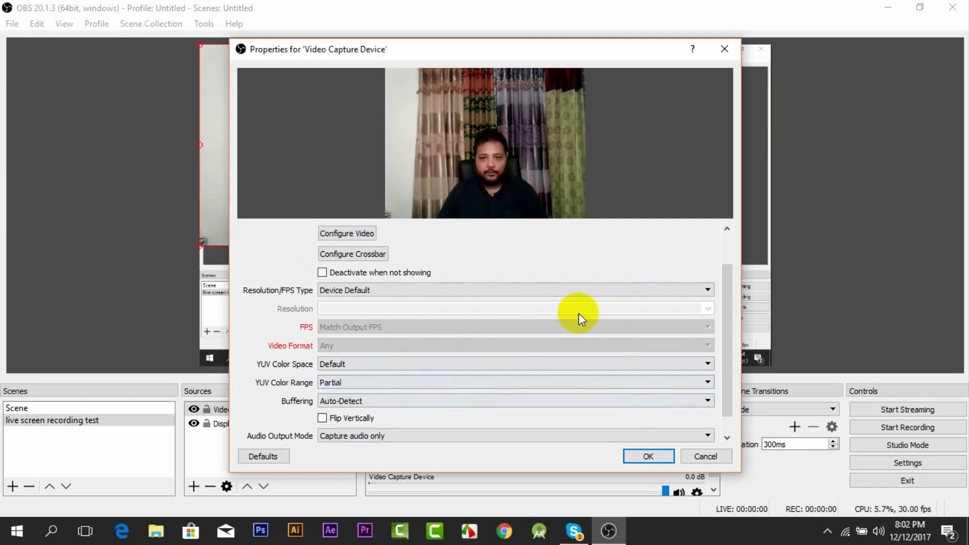
{"action": "left_click_drag", "start_coordinate": [732, 303], "coordinate": [729, 347]}
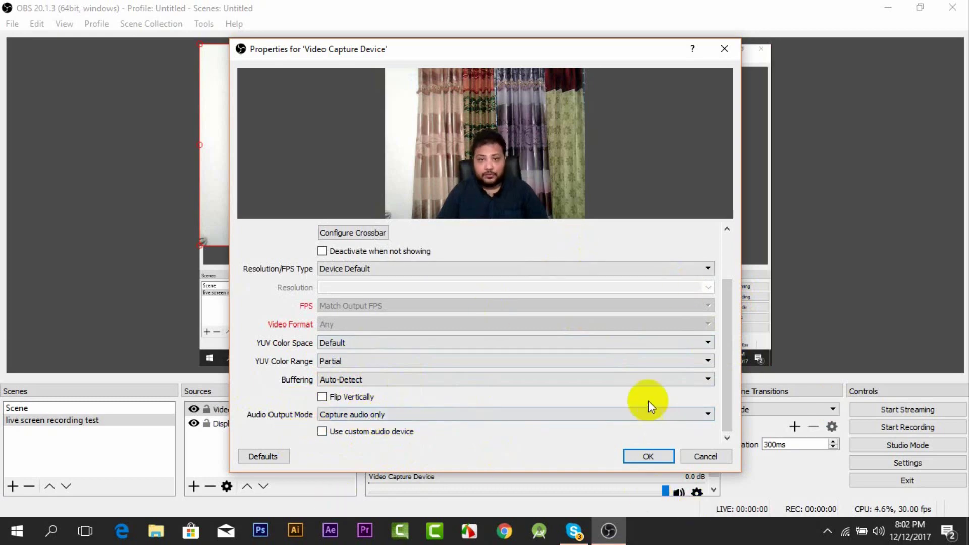
{"action": "left_click", "coordinate": [652, 457]}
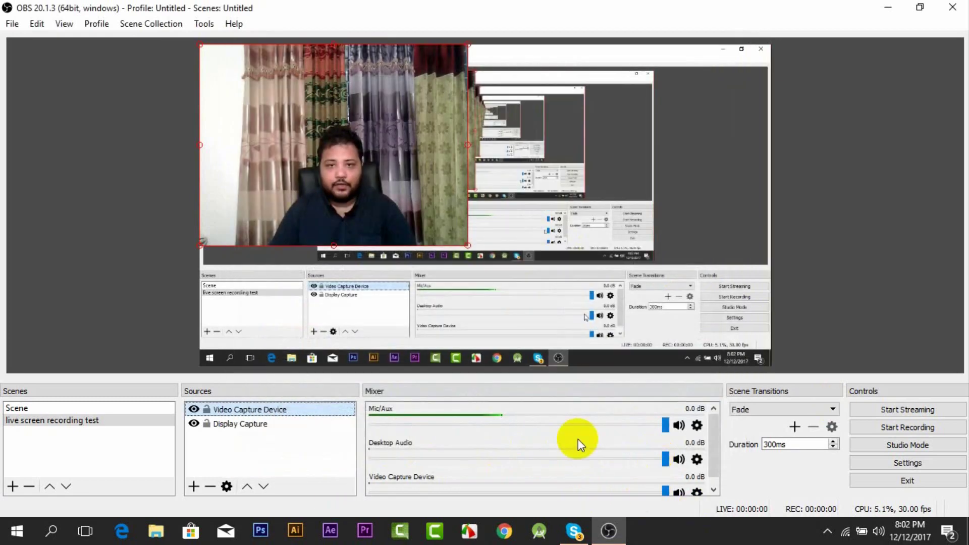
Step: Shrink the webcam overlay and place it in the lower-right corner of the preview canvas, just above the captured taskbar
{"action": "mouse_move", "coordinate": [371, 119]}
{"action": "left_mouse_down"}
{"action": "mouse_move", "coordinate": [570, 192]}
{"action": "mouse_move", "coordinate": [561, 159]}
{"action": "mouse_move", "coordinate": [371, 110]}
{"action": "left_mouse_up"}
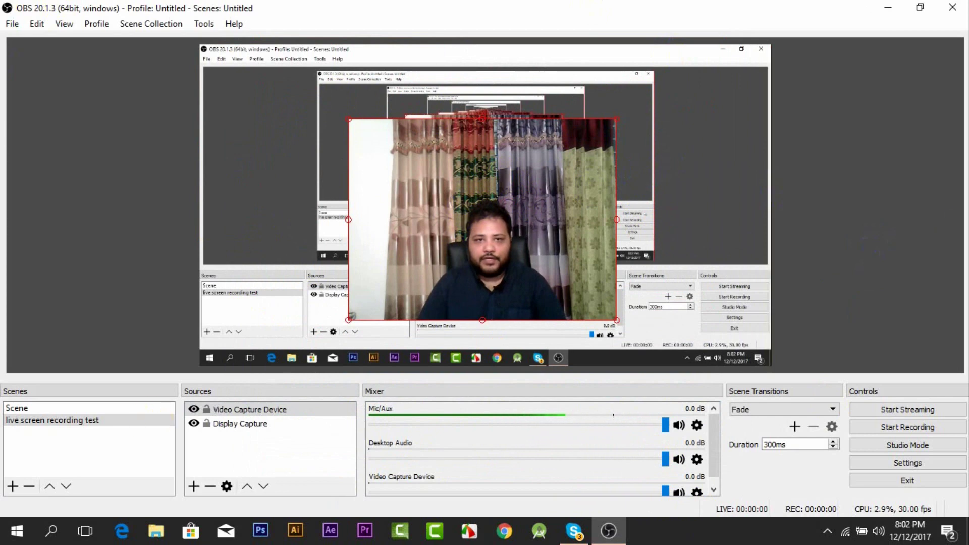
{"action": "left_click_drag", "start_coordinate": [363, 127], "coordinate": [710, 326]}
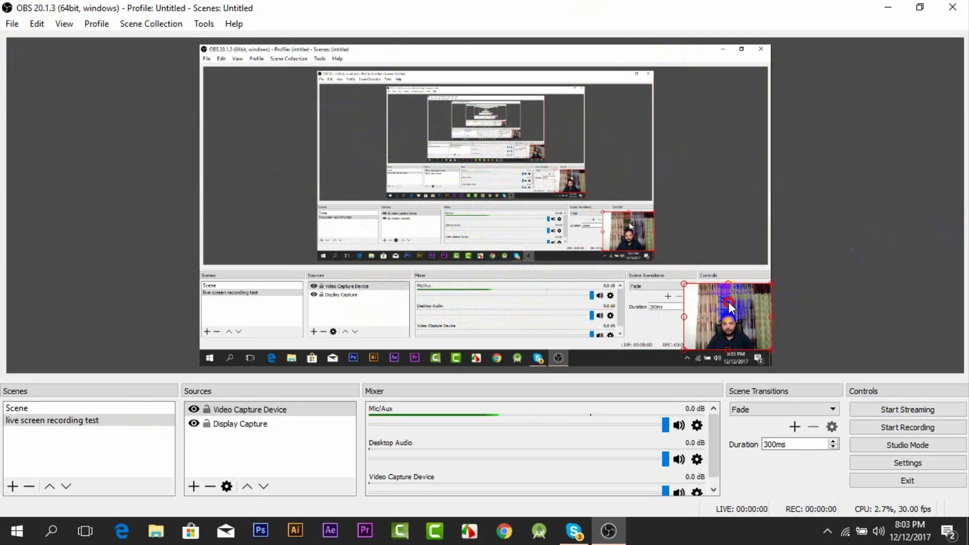
{"action": "left_click_drag", "start_coordinate": [684, 284], "coordinate": [693, 294]}
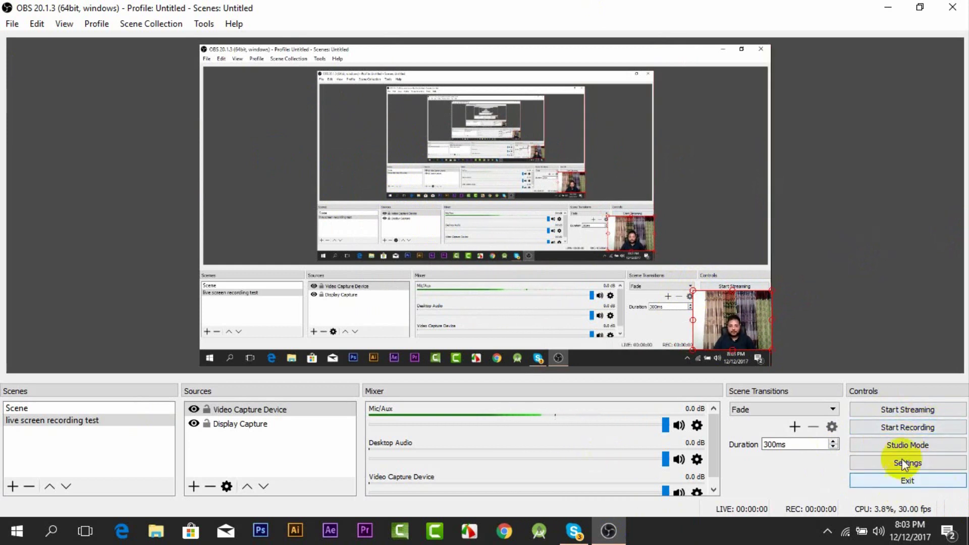
Step: Start recording the scene and minimize OBS Studio to reveal the desktop
{"action": "left_click", "coordinate": [898, 427]}
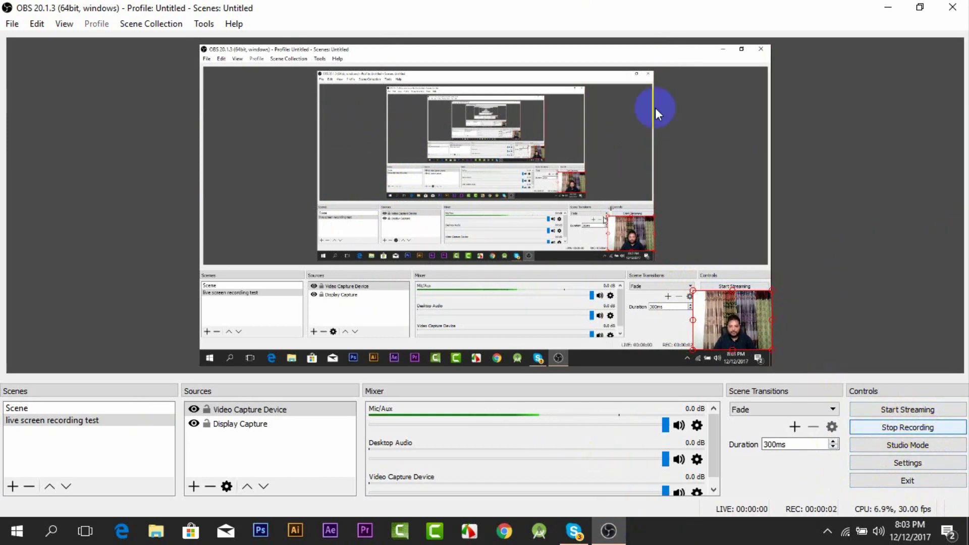
{"action": "left_click", "coordinate": [887, 13]}
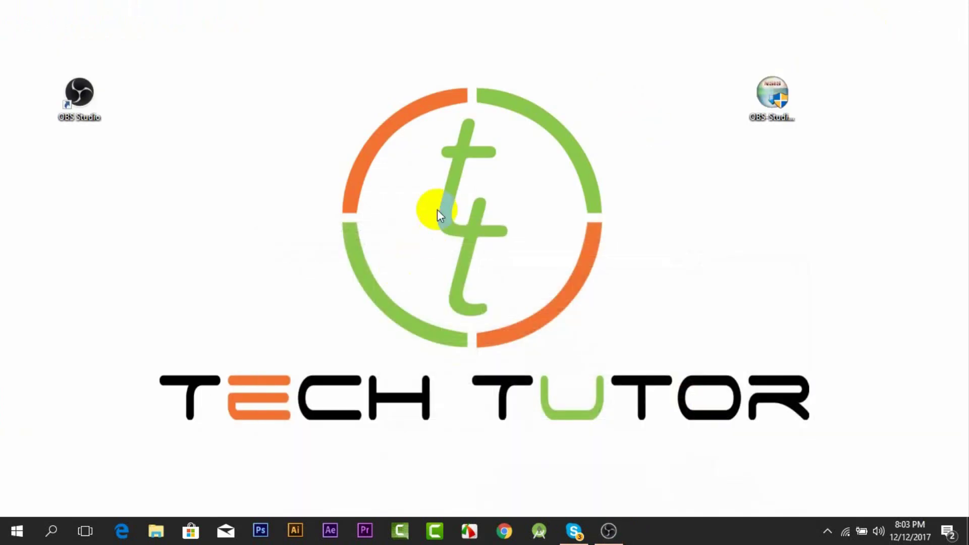
Step: Launch notepad.exe with the Run command and write "this is a test software vedio" in the blank document
{"action": "key", "text": "super+r"}
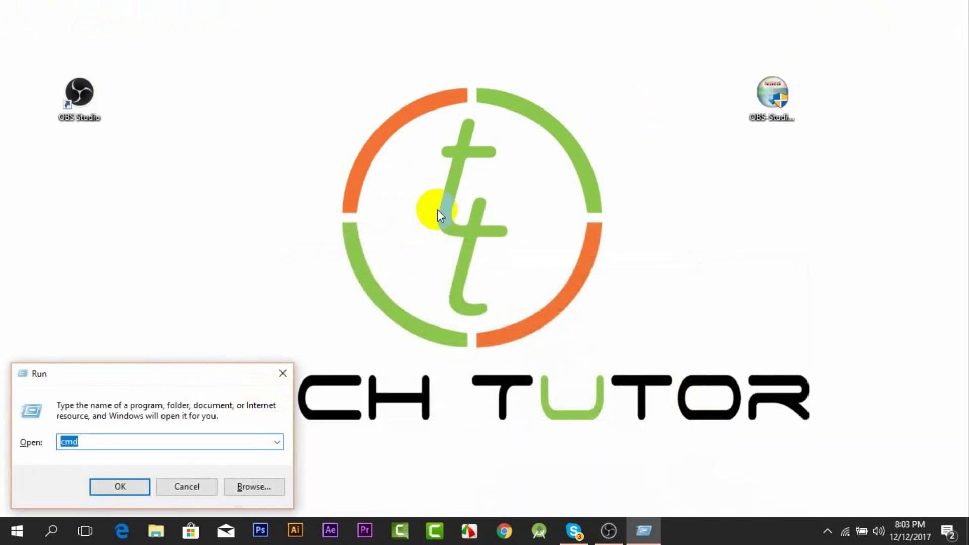
{"action": "type", "text": "n"}
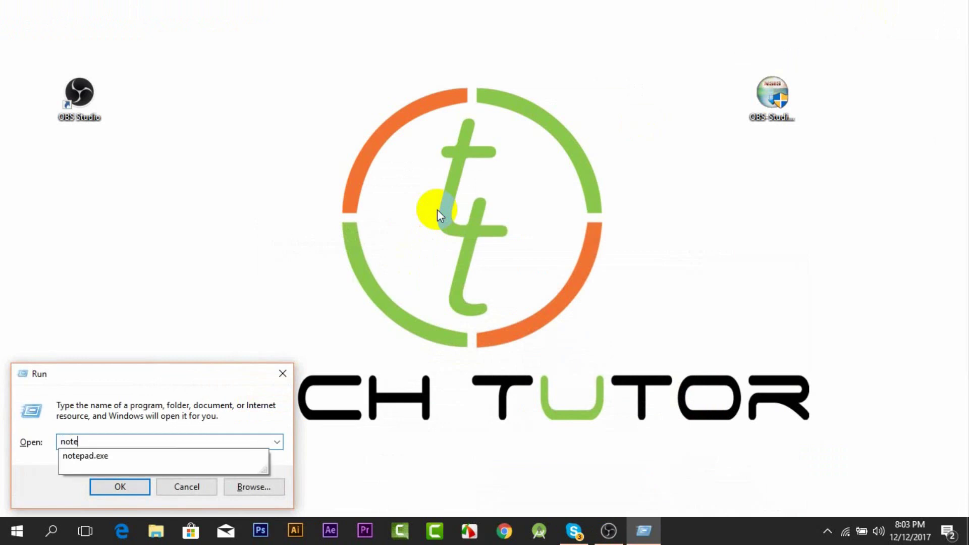
{"action": "type", "text": "ote"}
{"action": "key", "text": "Down"}
{"action": "key", "text": "Return"}
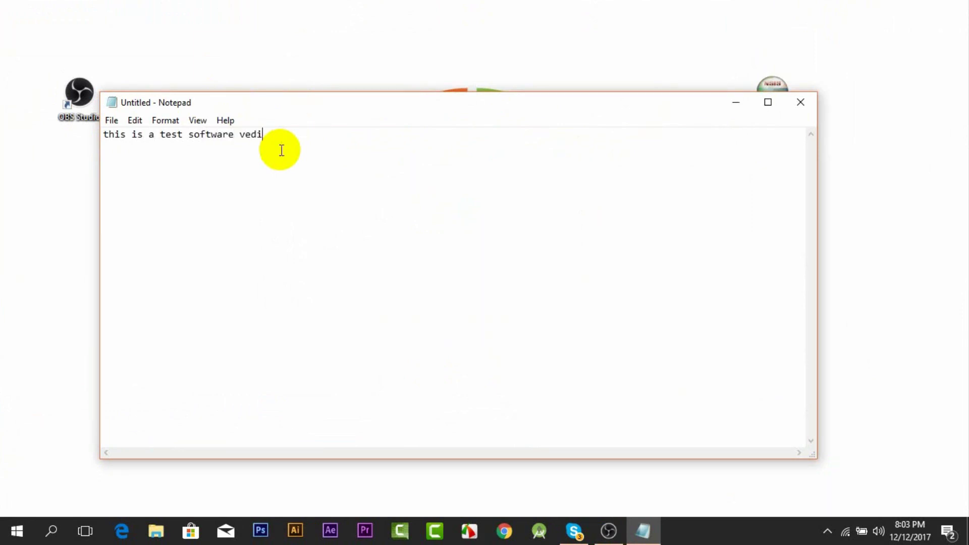
Step: Delete all the text in the Notepad document
{"action": "key", "text": "ctrl+a"}
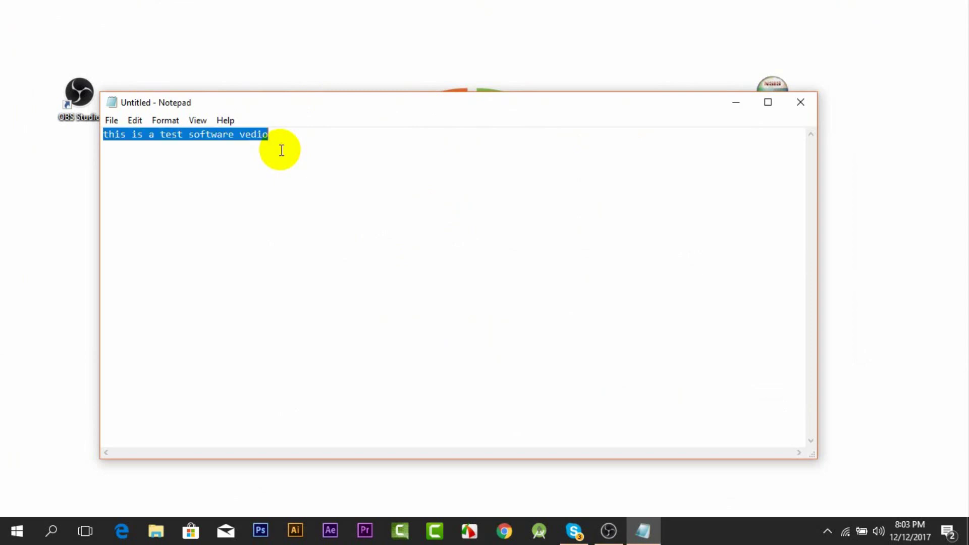
{"action": "key", "text": "BackSpace"}
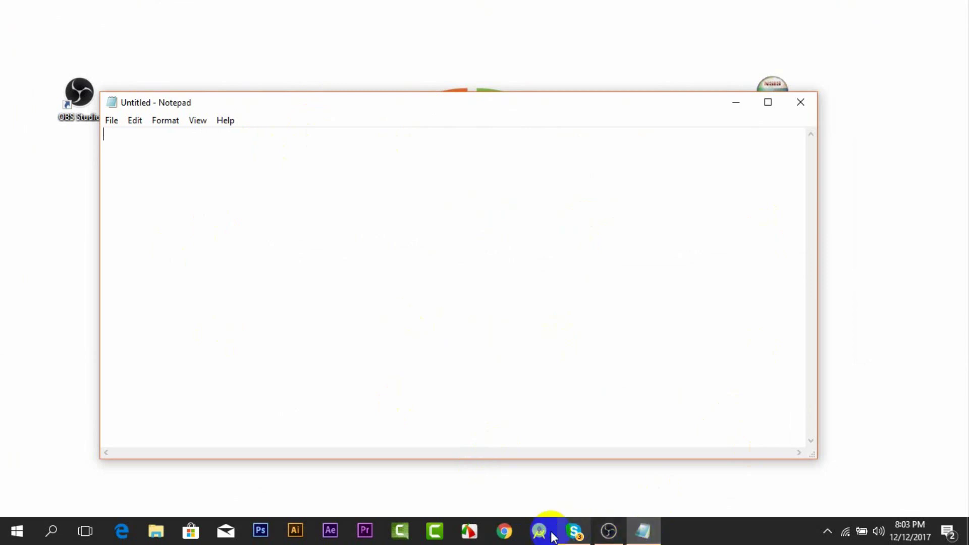
Step: Return to OBS Studio, stop the recording, and minimize the window
{"action": "left_click", "coordinate": [609, 530]}
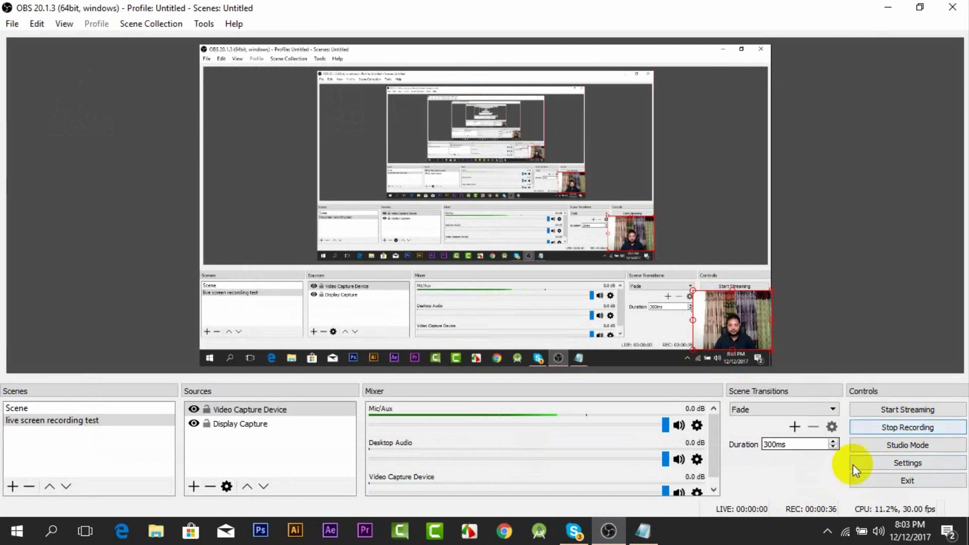
{"action": "left_click", "coordinate": [896, 428]}
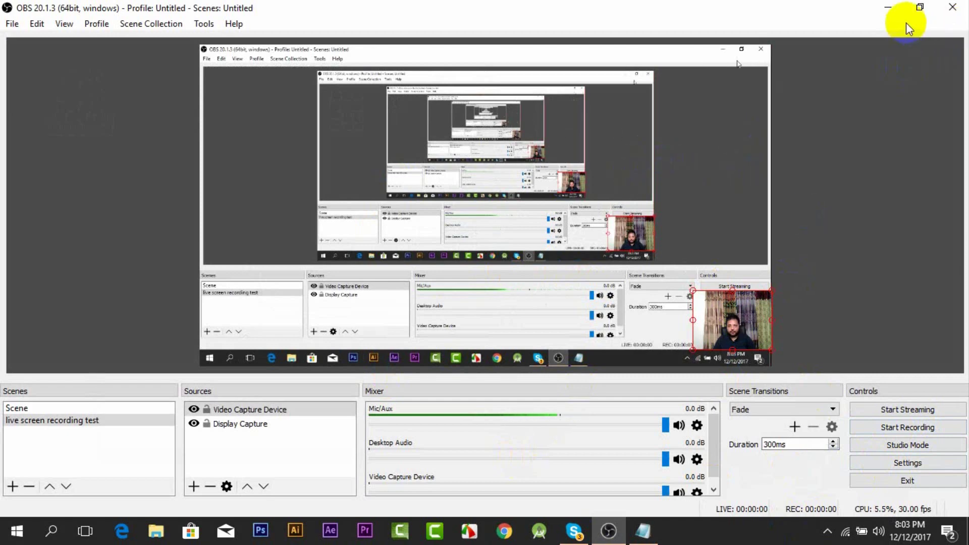
{"action": "left_click", "coordinate": [888, 8]}
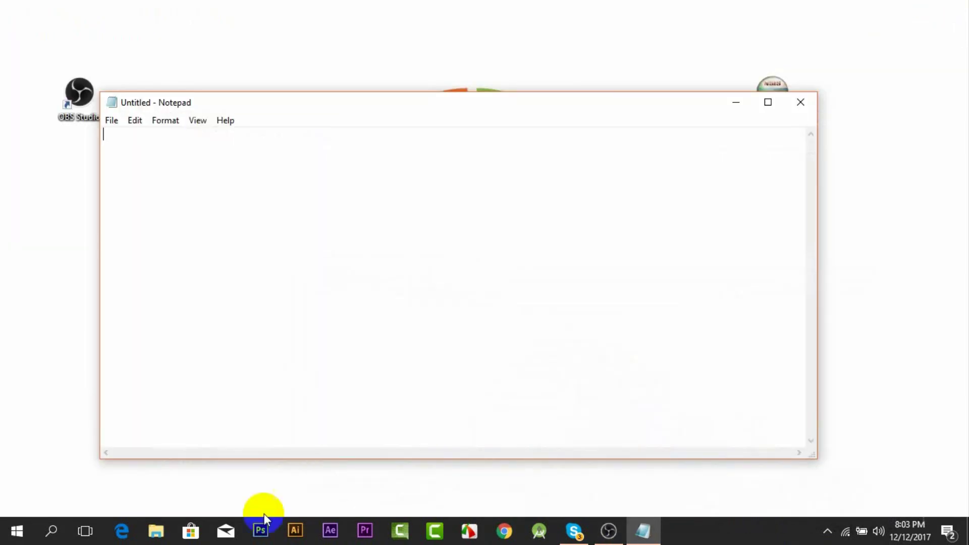
Step: Open the Videos folder under This PC in File Explorer to locate the saved recording
{"action": "left_click", "coordinate": [156, 530]}
{"action": "scroll", "coordinate": [144, 419], "scroll_direction": "down", "scroll_amount": 3}
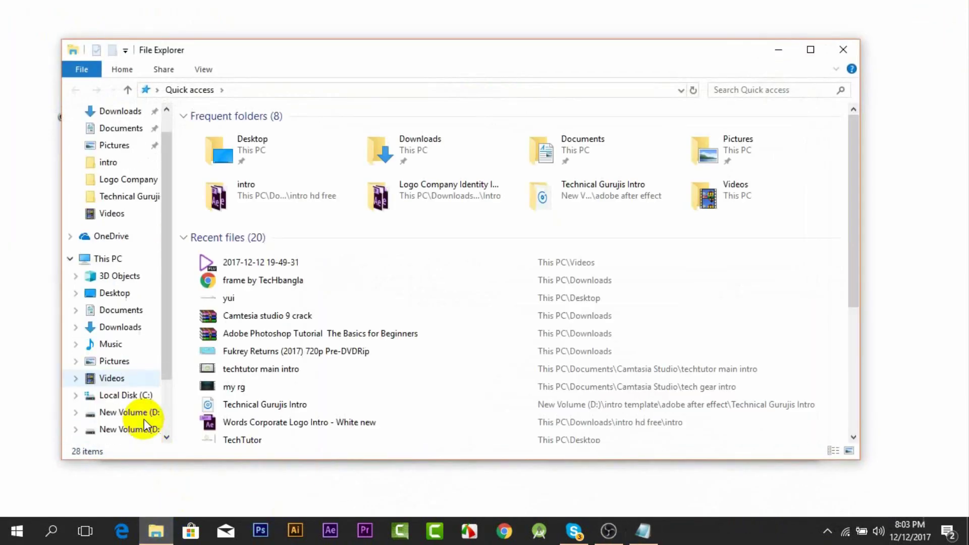
{"action": "left_click", "coordinate": [102, 241]}
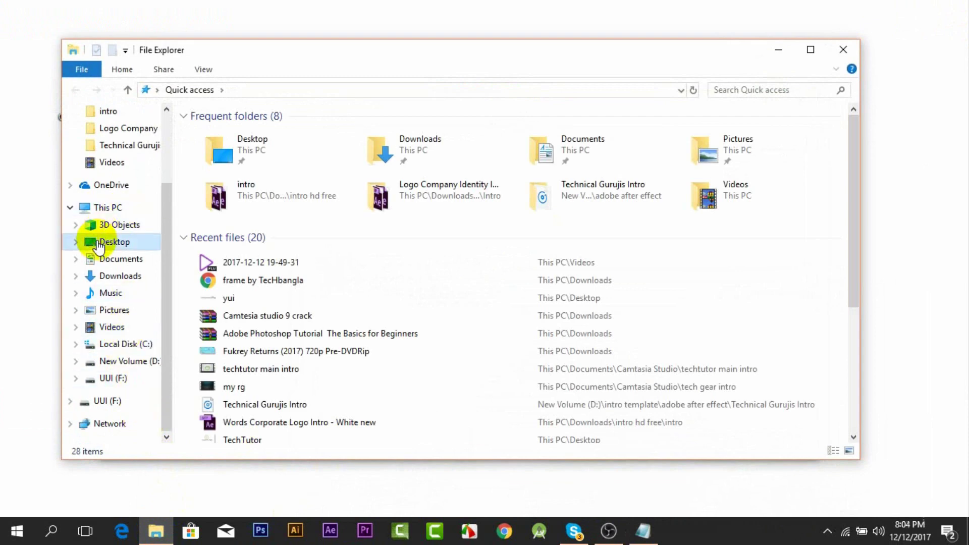
{"action": "left_click", "coordinate": [107, 207]}
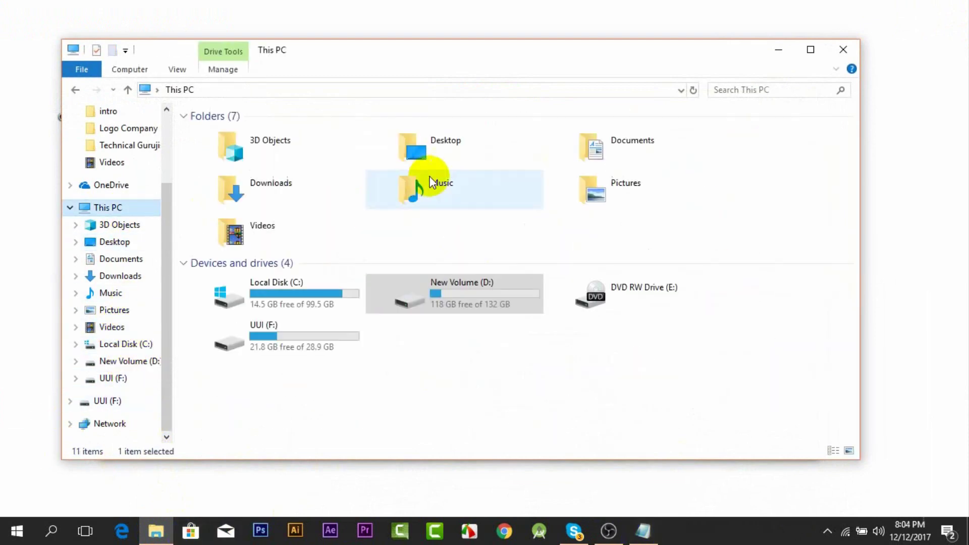
{"action": "double_click", "coordinate": [258, 230]}
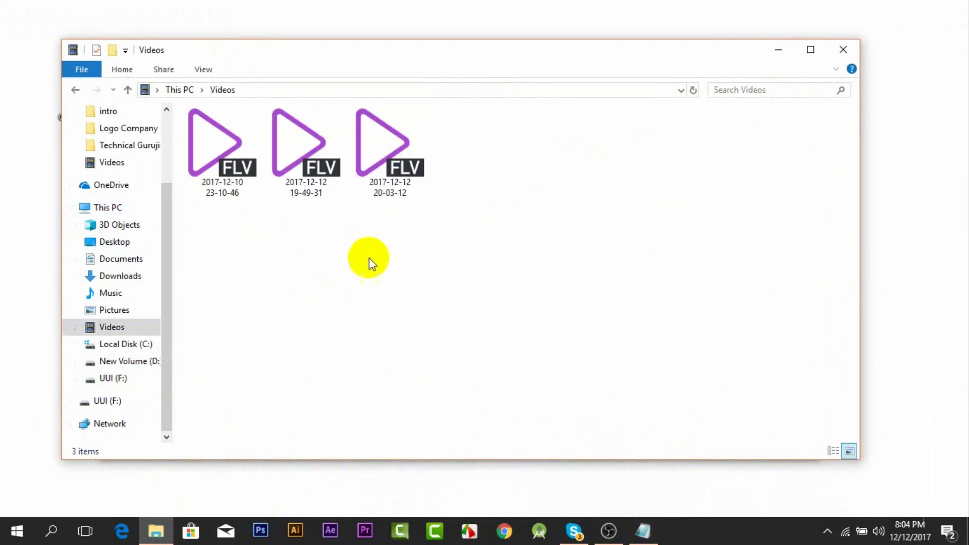
{"action": "left_click", "coordinate": [392, 152]}
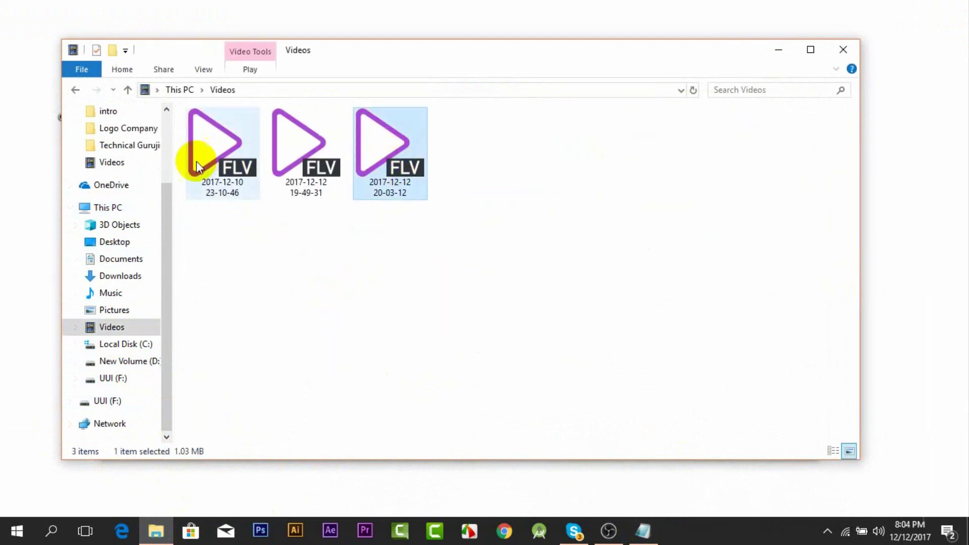
{"action": "right_click", "coordinate": [389, 137]}
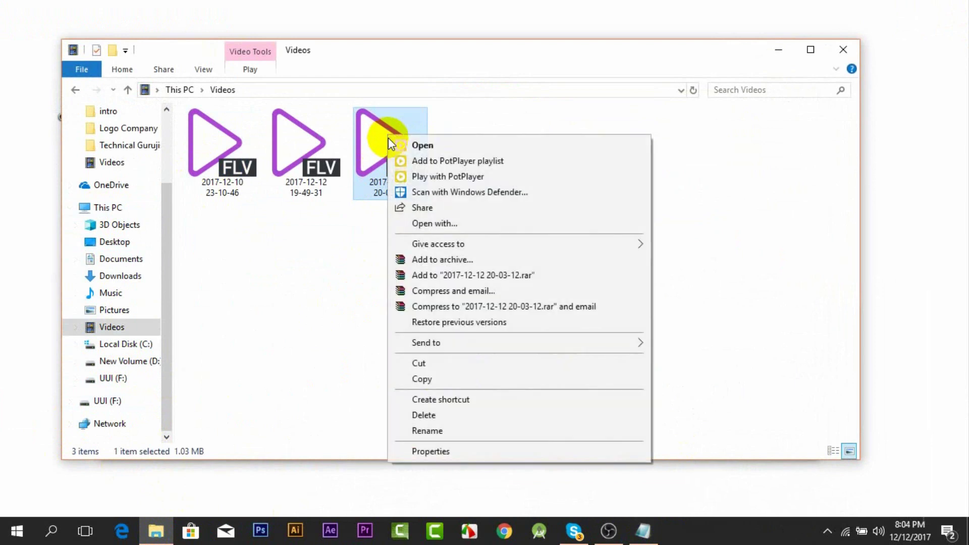
{"action": "left_click", "coordinate": [432, 145]}
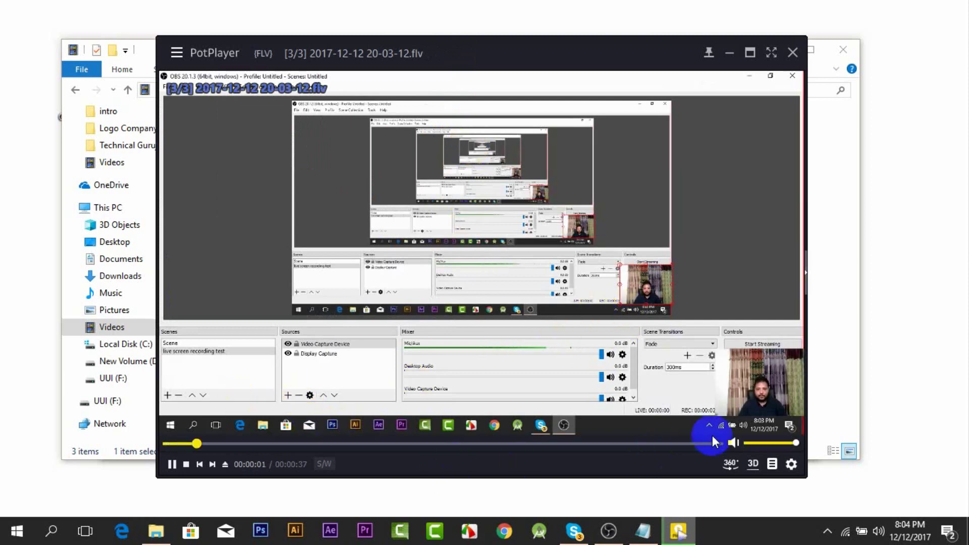
{"action": "left_click", "coordinate": [307, 444]}
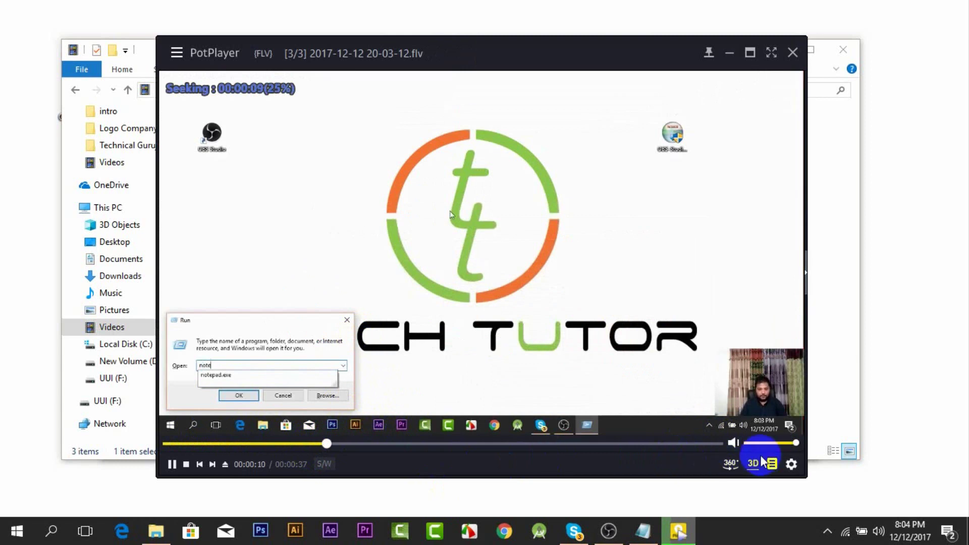
Step: Review the recording at a lower volume, skipping ahead to about 24 seconds, and mute the sound before closing the player
{"action": "mouse_move", "coordinate": [764, 449]}
{"action": "left_mouse_down"}
{"action": "mouse_move", "coordinate": [752, 444]}
{"action": "mouse_move", "coordinate": [770, 444]}
{"action": "left_mouse_up"}
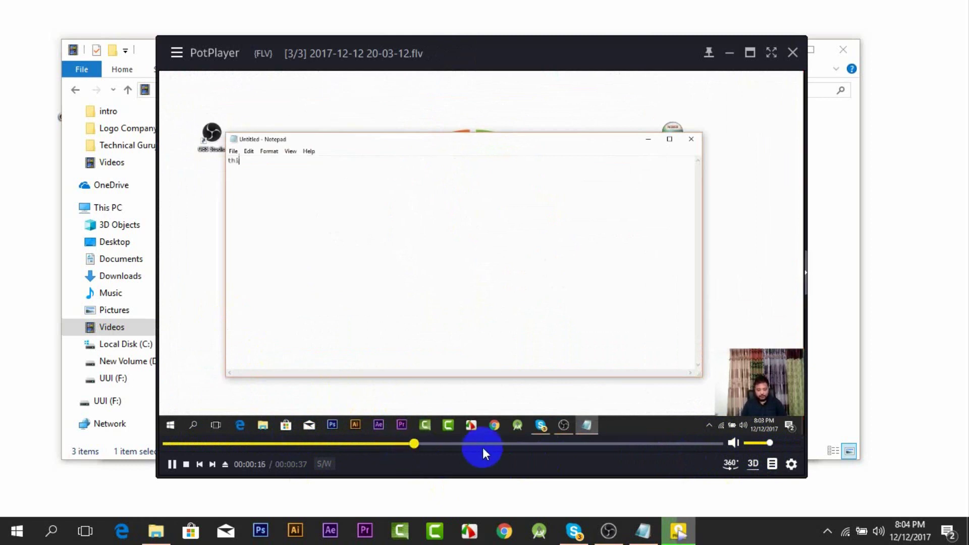
{"action": "left_click", "coordinate": [530, 443]}
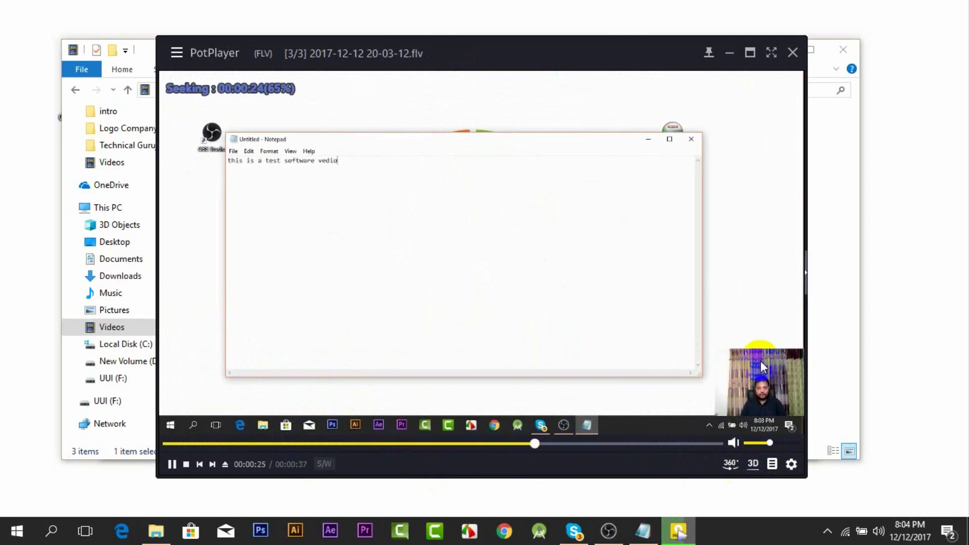
{"action": "left_click", "coordinate": [734, 443]}
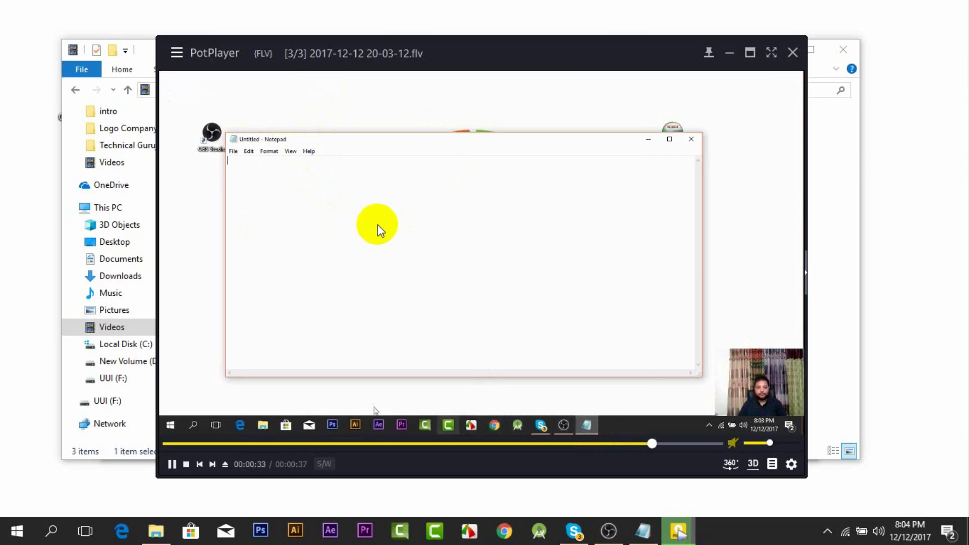
{"action": "left_click", "coordinate": [793, 53]}
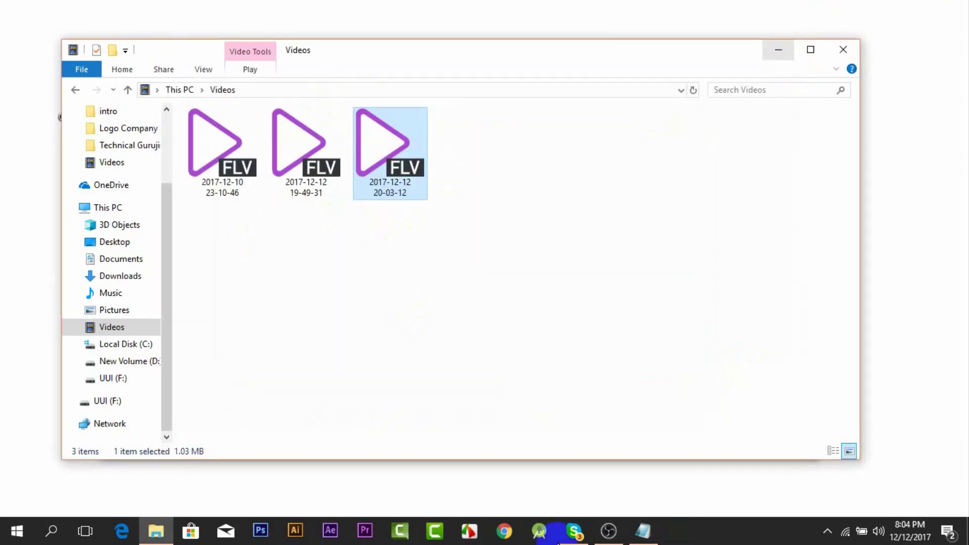
Step: Switch to OBS Studio to view the live screen recording test scene and minimize its window
{"action": "left_click", "coordinate": [608, 538]}
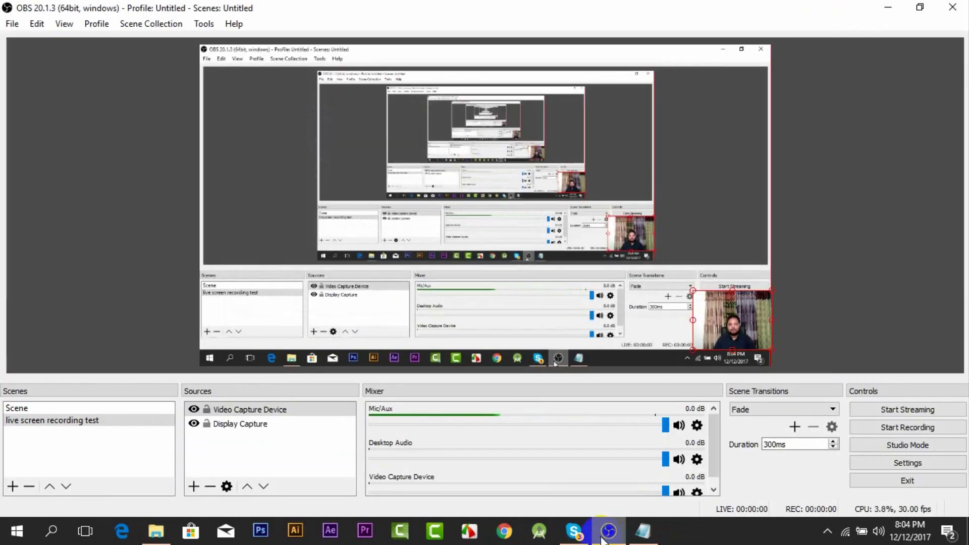
{"action": "left_click", "coordinate": [894, 7]}
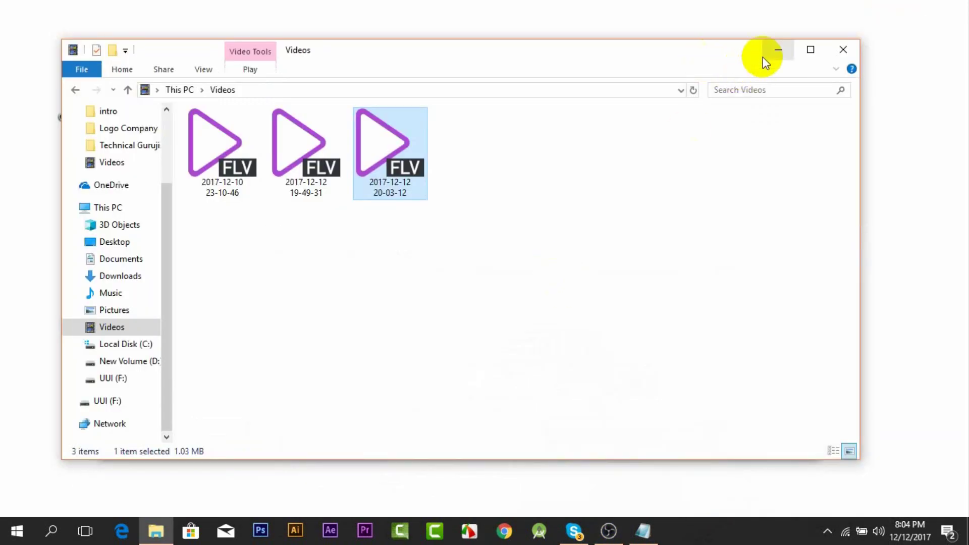